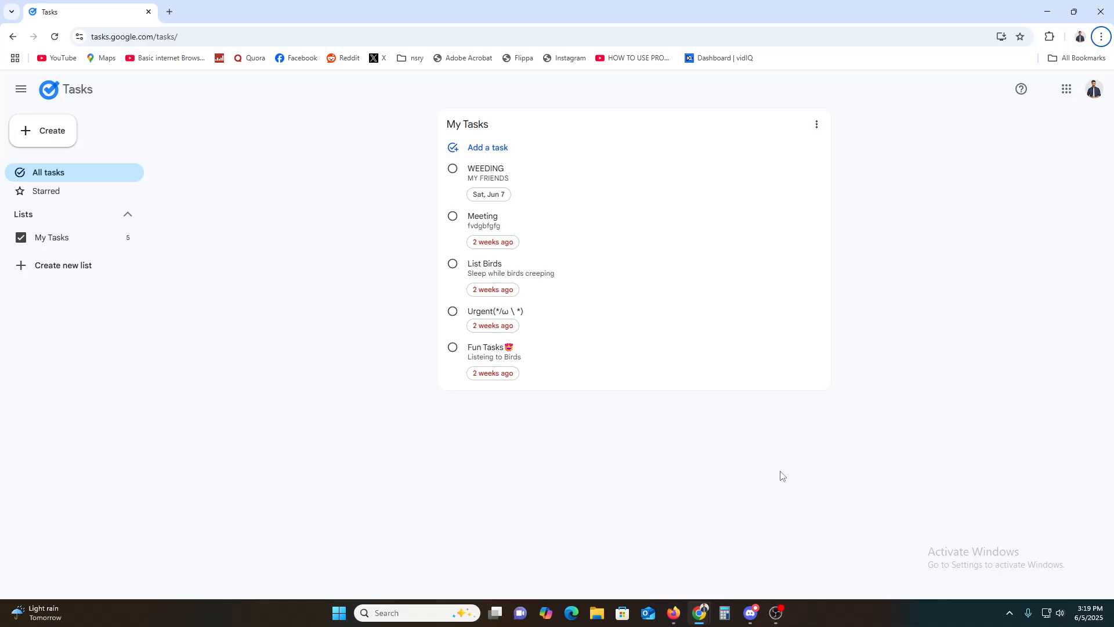
Step: Open an incognito browser window and search Google for "google tasks"
left_click(1101, 37)
left_click(990, 120)
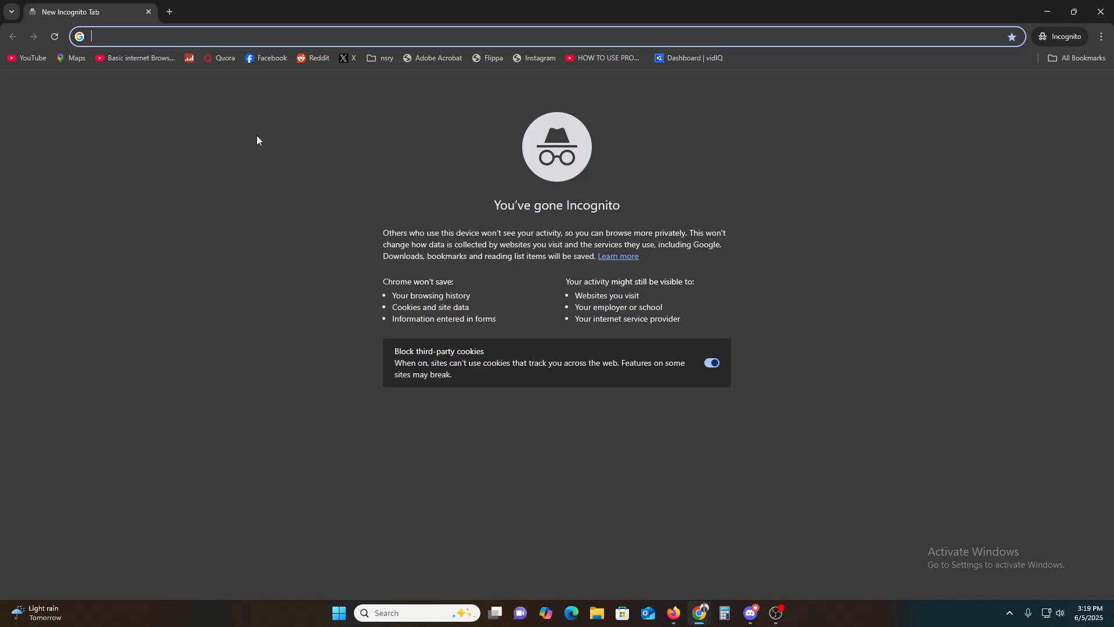
type("google t")
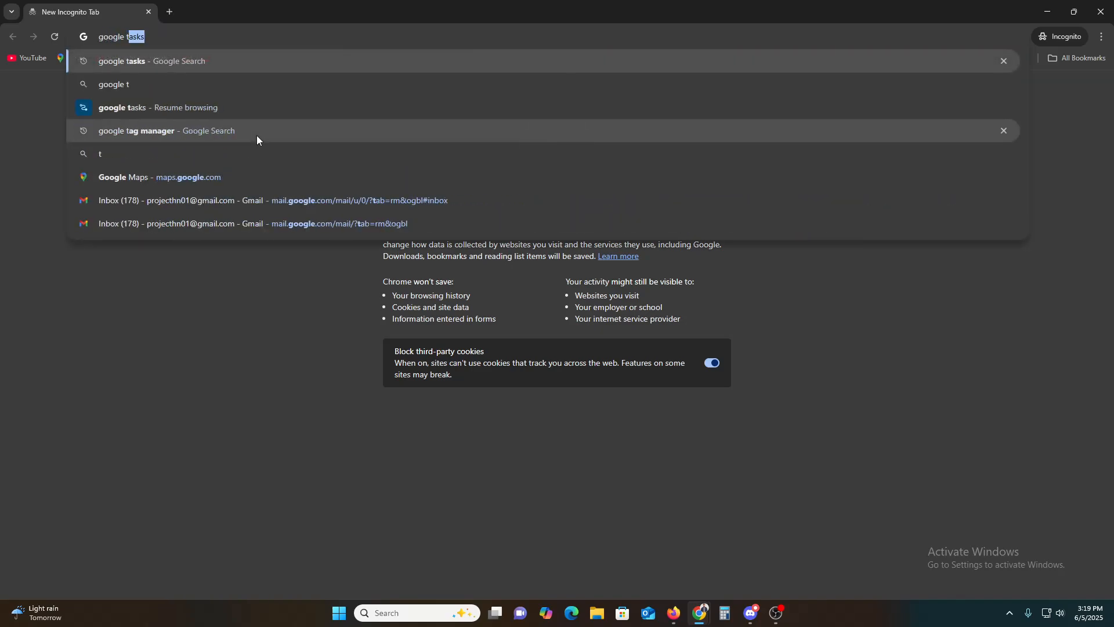
type("ask")
key("Return")
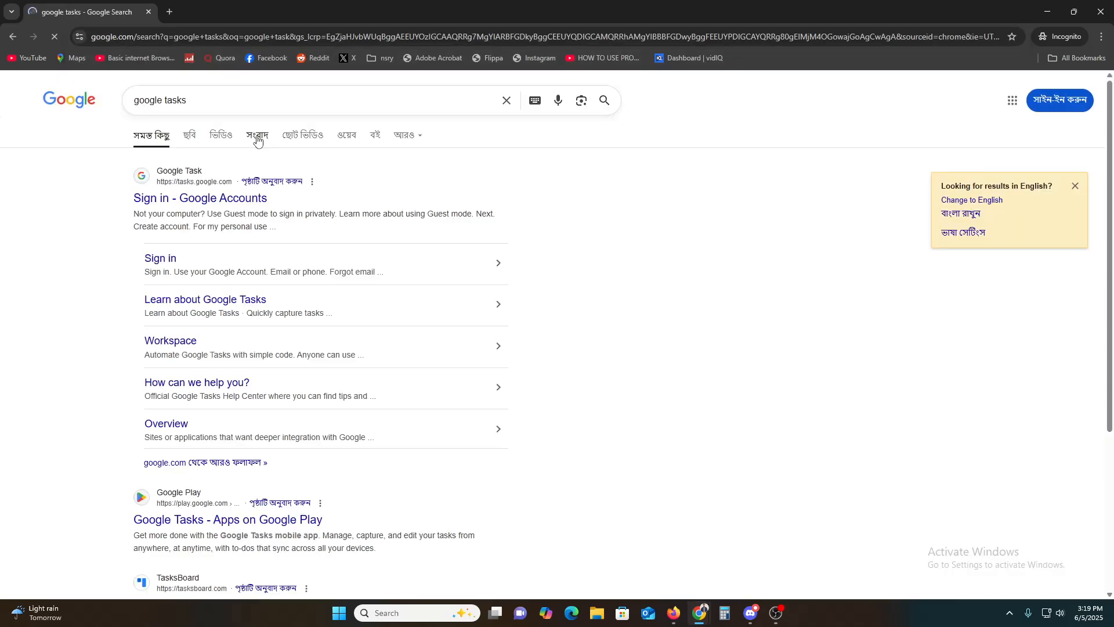
Step: Look through the search results and open the TasksBoard website, the desktop app for Google Tasks
scroll(23, 225, "down", 2)
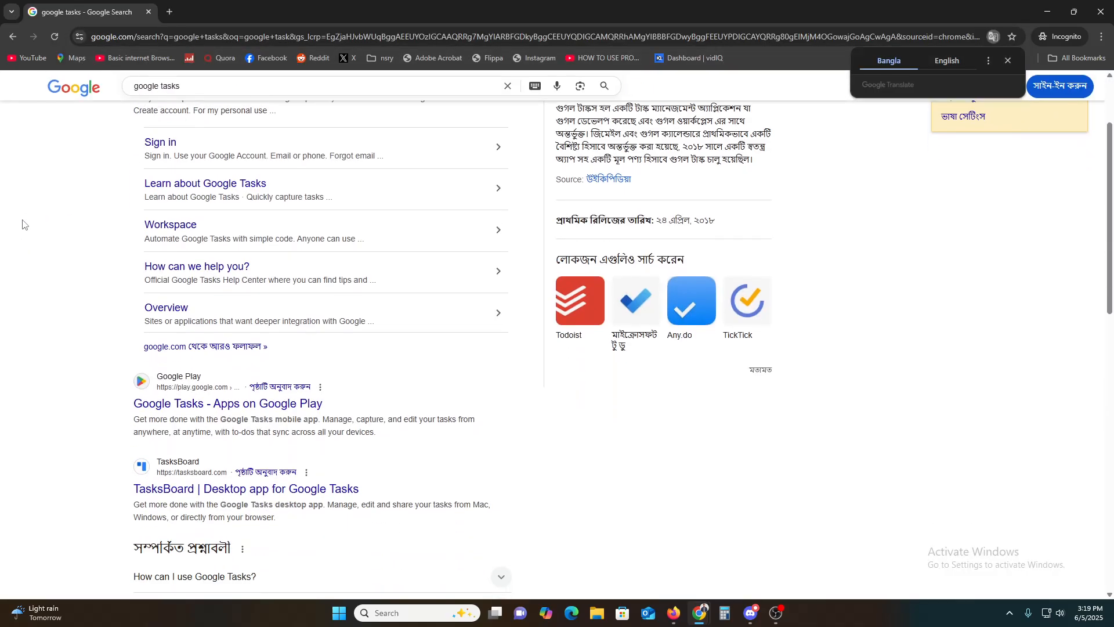
scroll(193, 487, "up", 2)
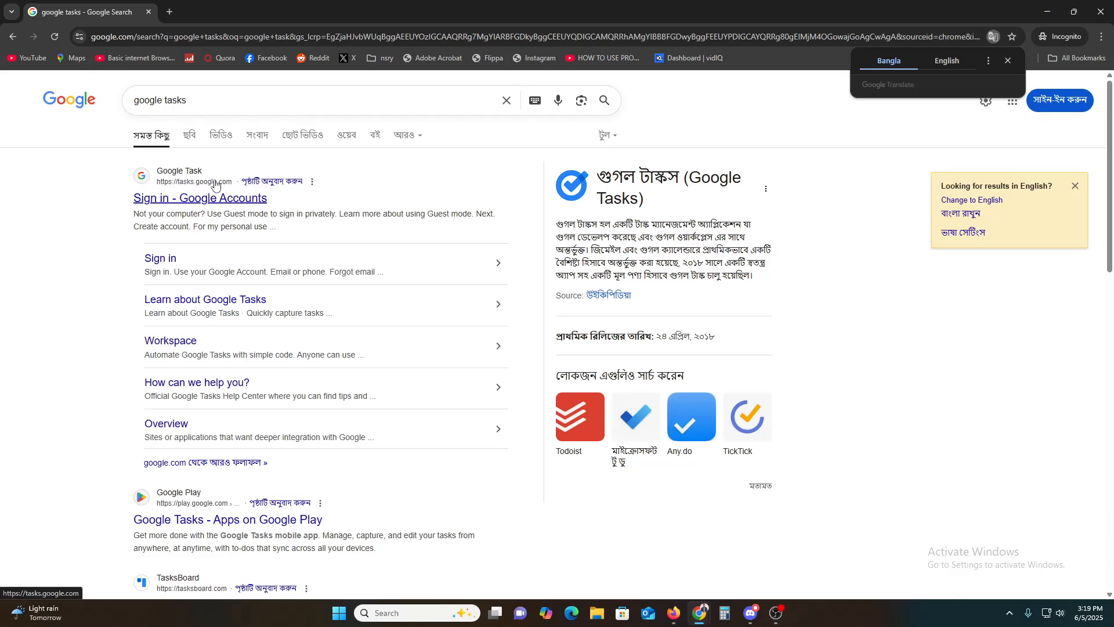
scroll(82, 261, "down", 5)
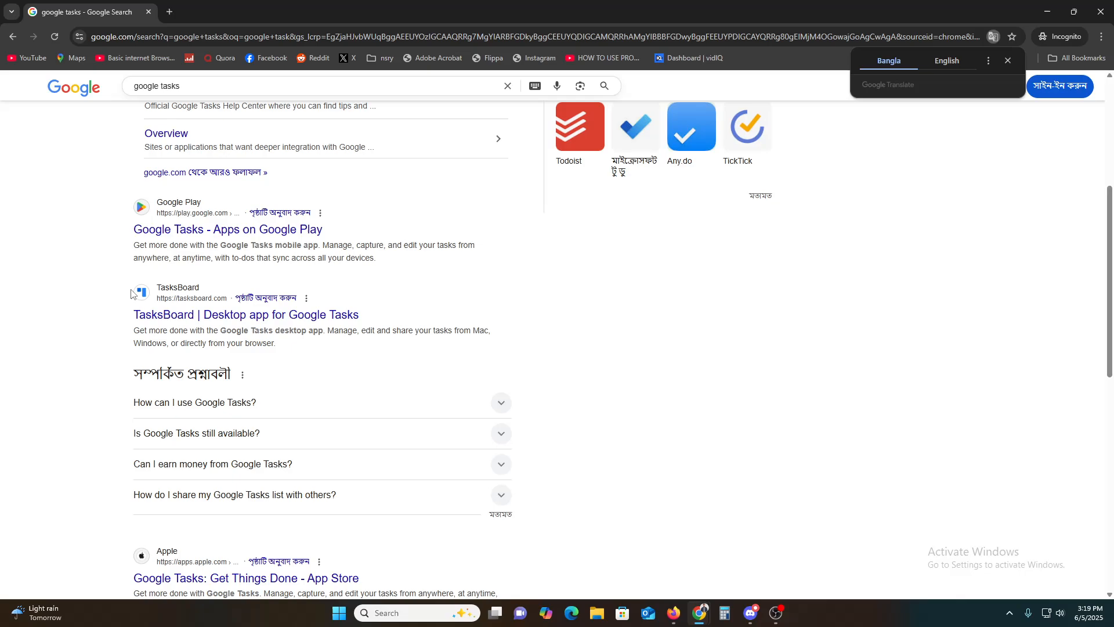
left_click(187, 316)
scroll(232, 208, "up", 5)
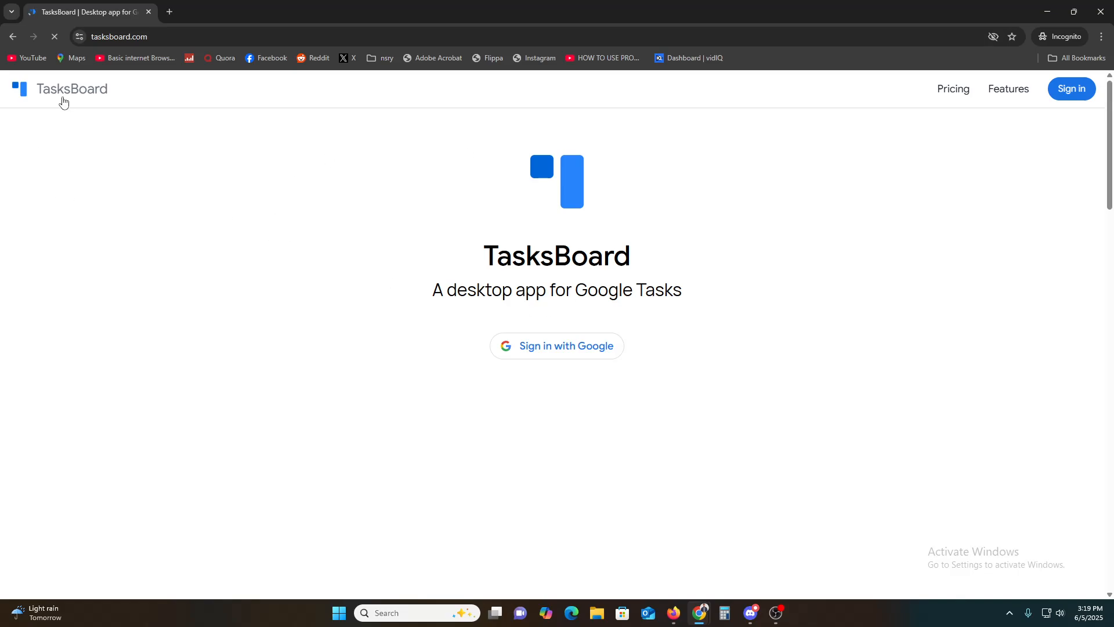
Step: Examine the TasksBoard homepage and all lists of its demo board
scroll(455, 400, "down", 4)
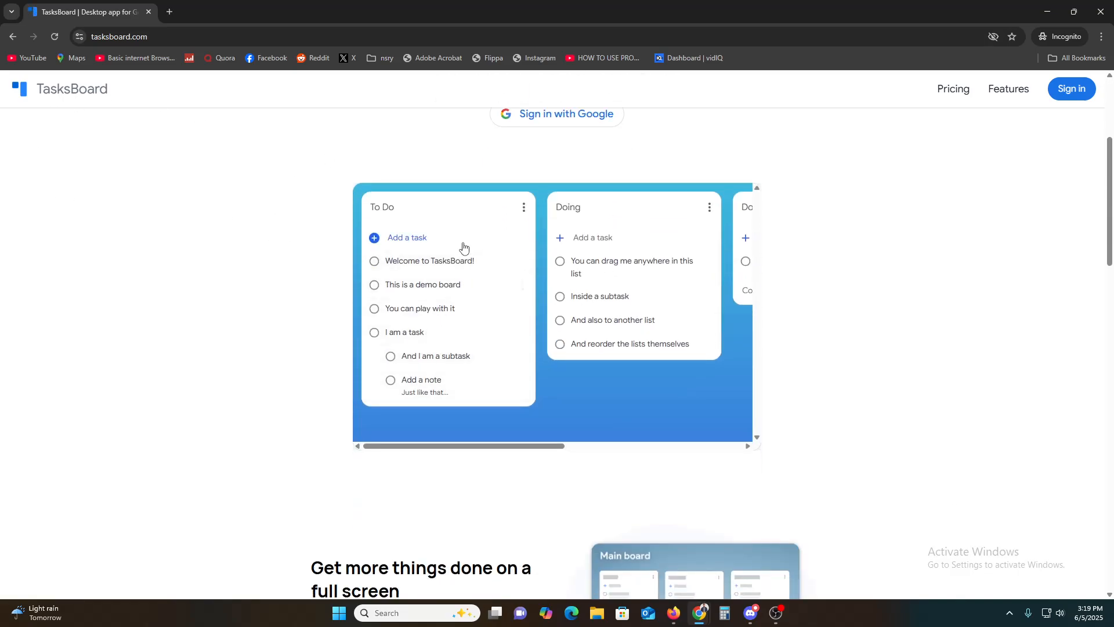
left_click_drag(458, 445, 662, 461)
scroll(820, 454, "down", 5)
scroll(882, 369, "up", 5)
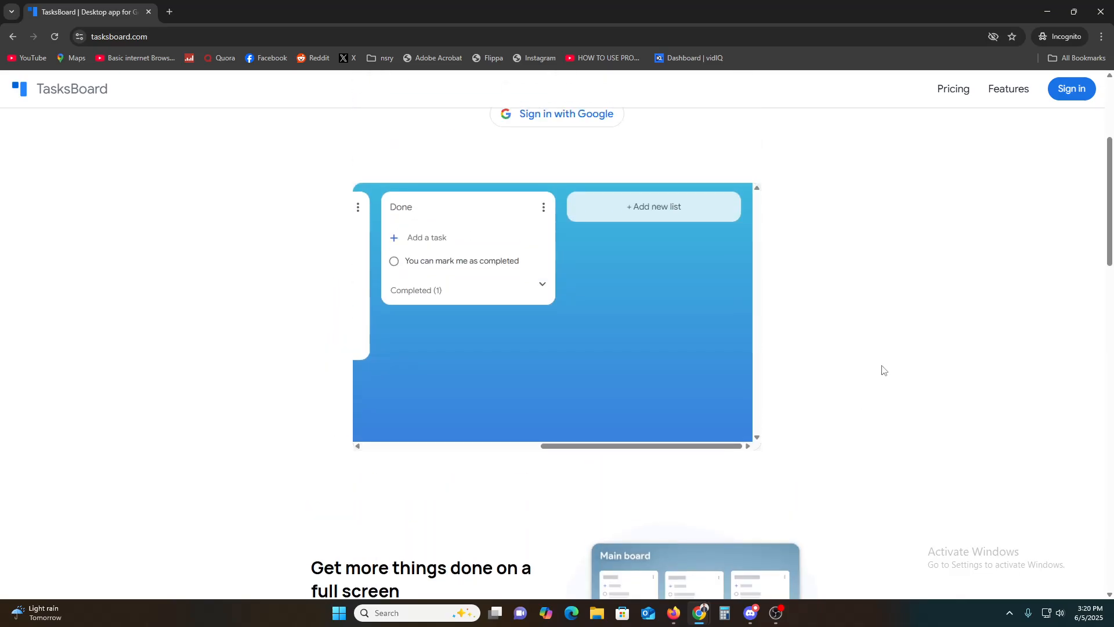
scroll(883, 370, "up", 3)
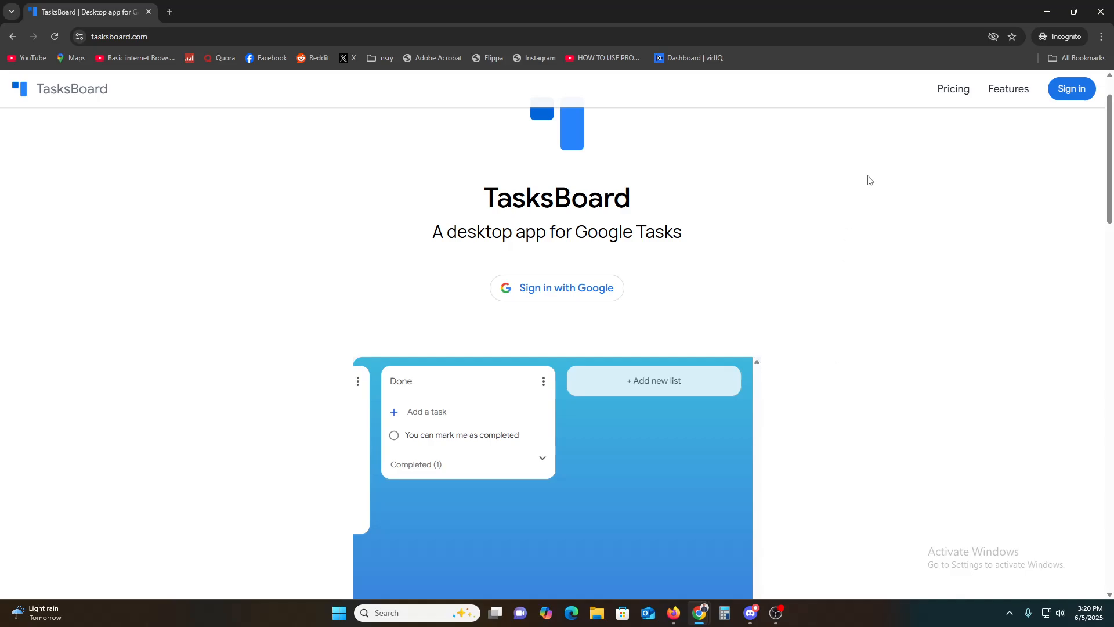
Step: Open the TasksBoard pricing plans and show the prices in US Dollar
left_click(952, 88)
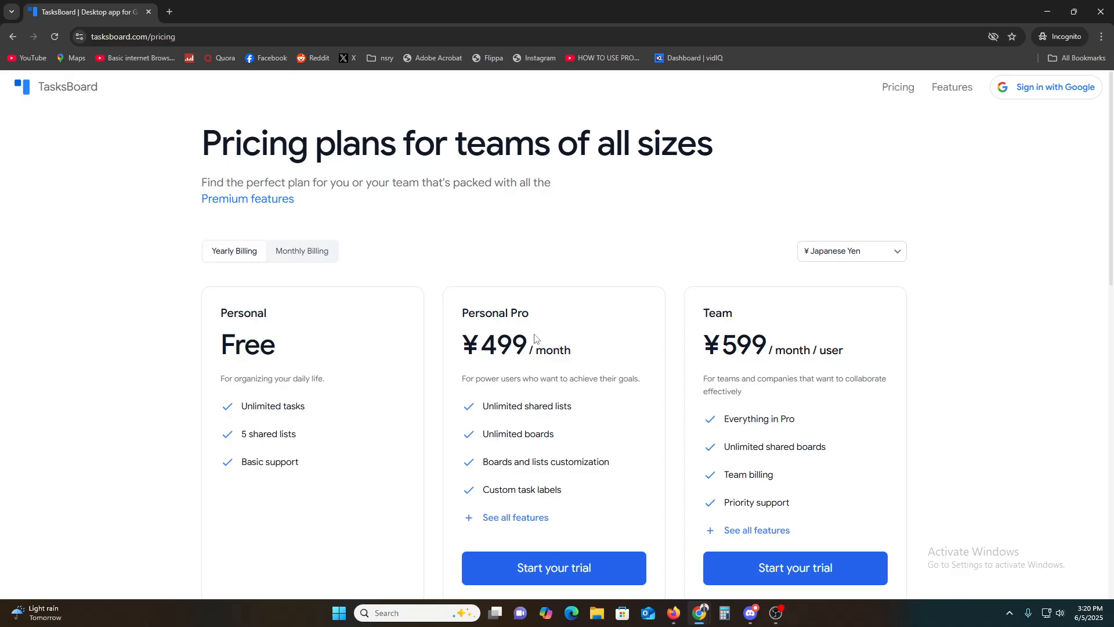
scroll(501, 404, "down", 3)
scroll(501, 405, "up", 3)
left_click(861, 247)
left_click(862, 281)
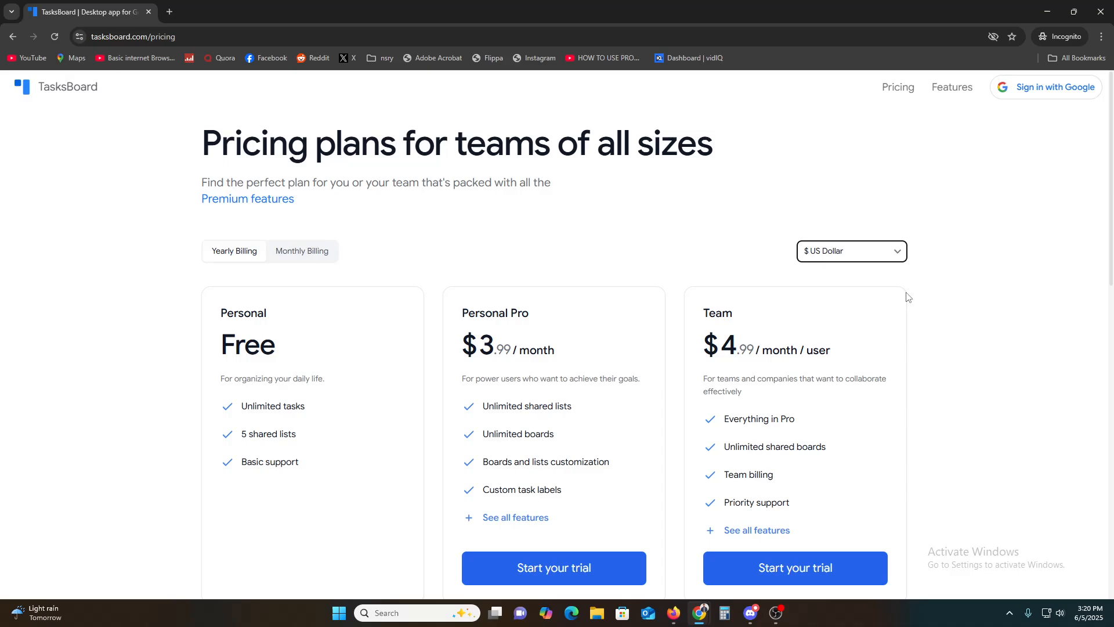
Step: Compare the prices and features of the Personal, Personal Pro and Team plans, and return to the Google Tasks window
left_click_drag(463, 347, 622, 373)
left_click_drag(703, 348, 800, 351)
left_click(807, 351)
scroll(795, 378, "down", 4)
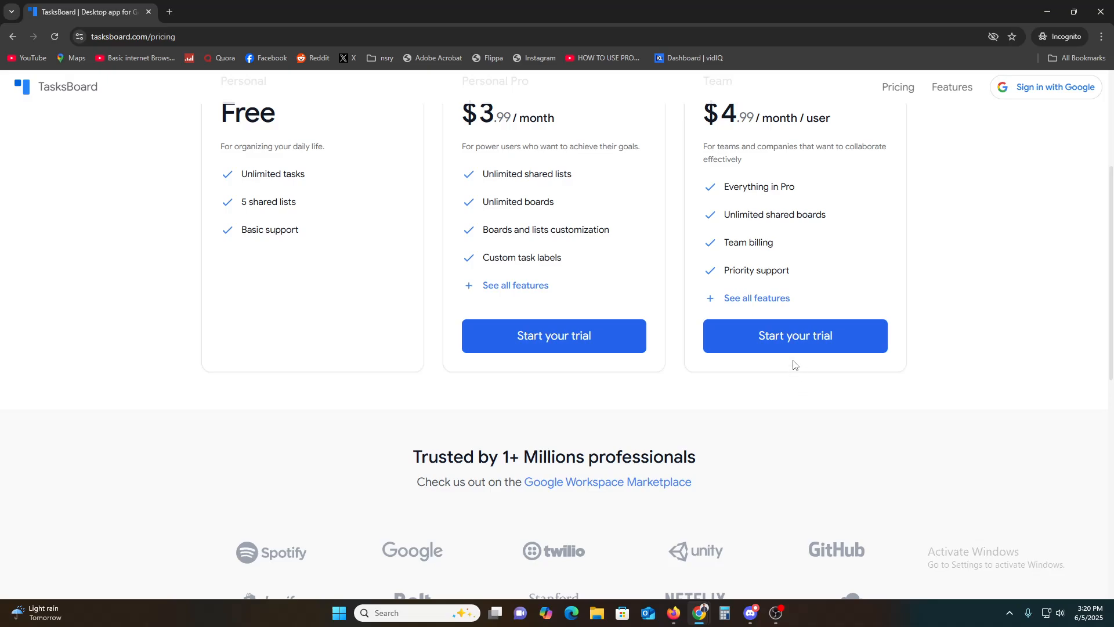
scroll(269, 399, "up", 2)
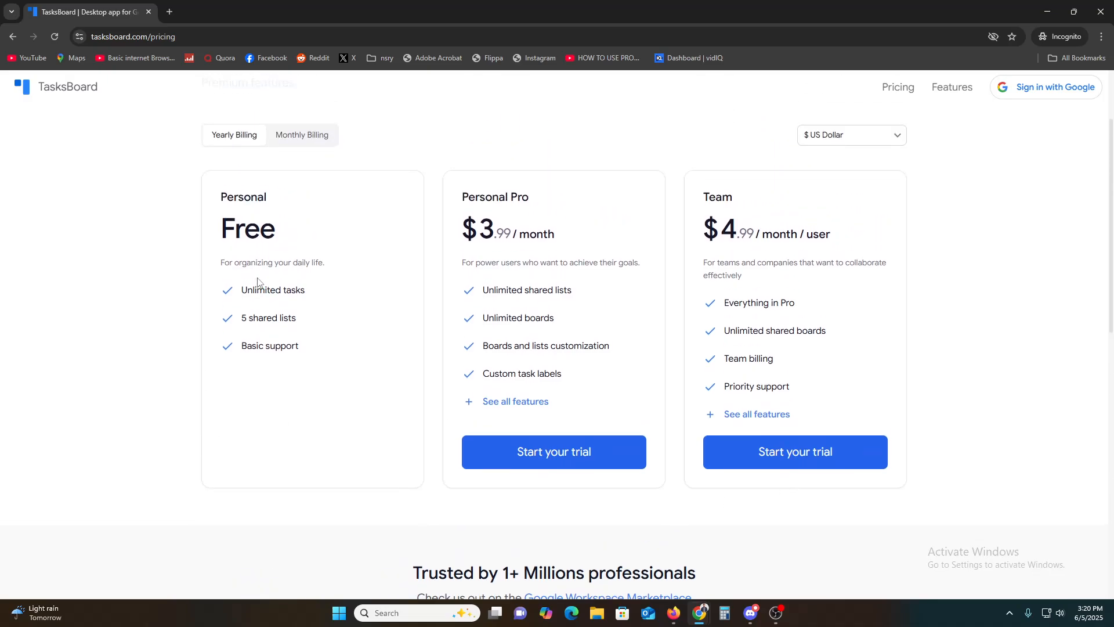
left_click(1038, 5)
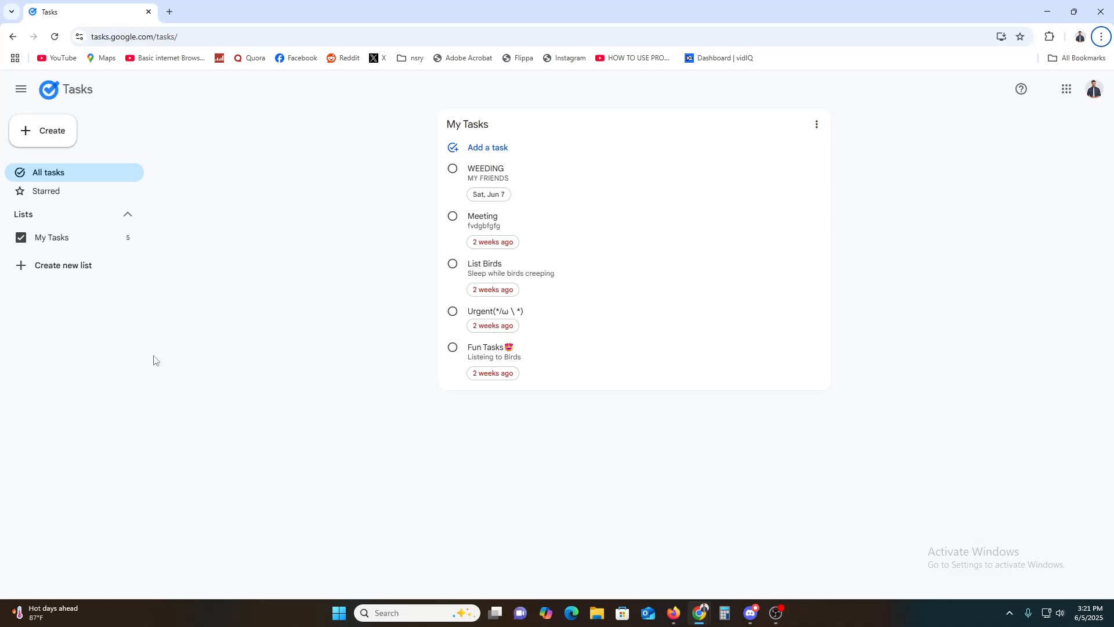
Step: Collapse the Google Tasks navigation menu and expand it again
left_click(18, 92)
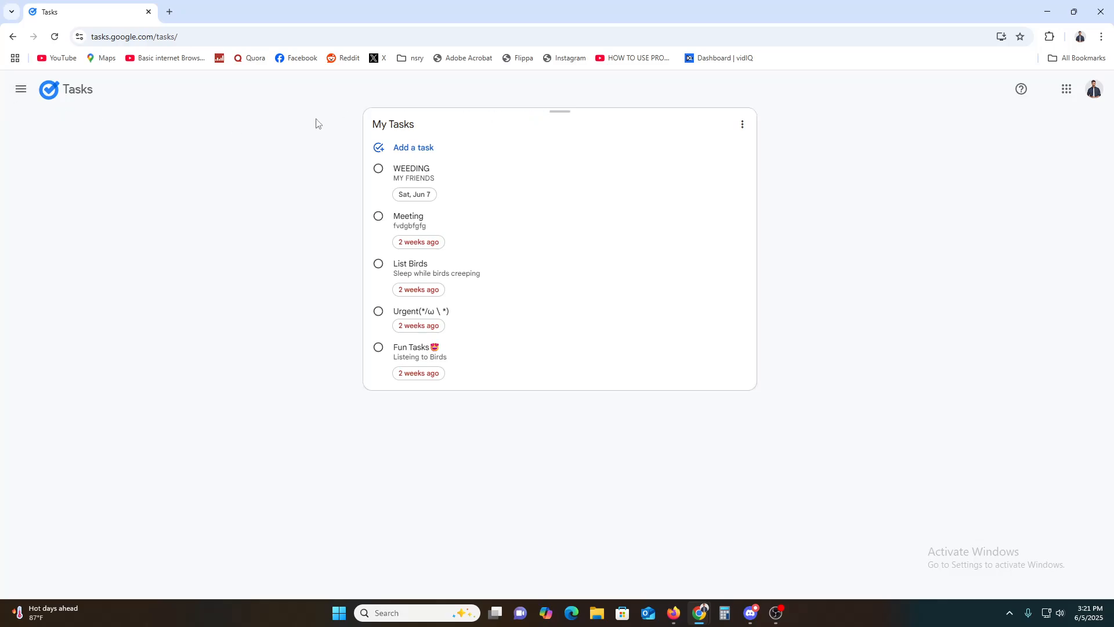
left_click(19, 91)
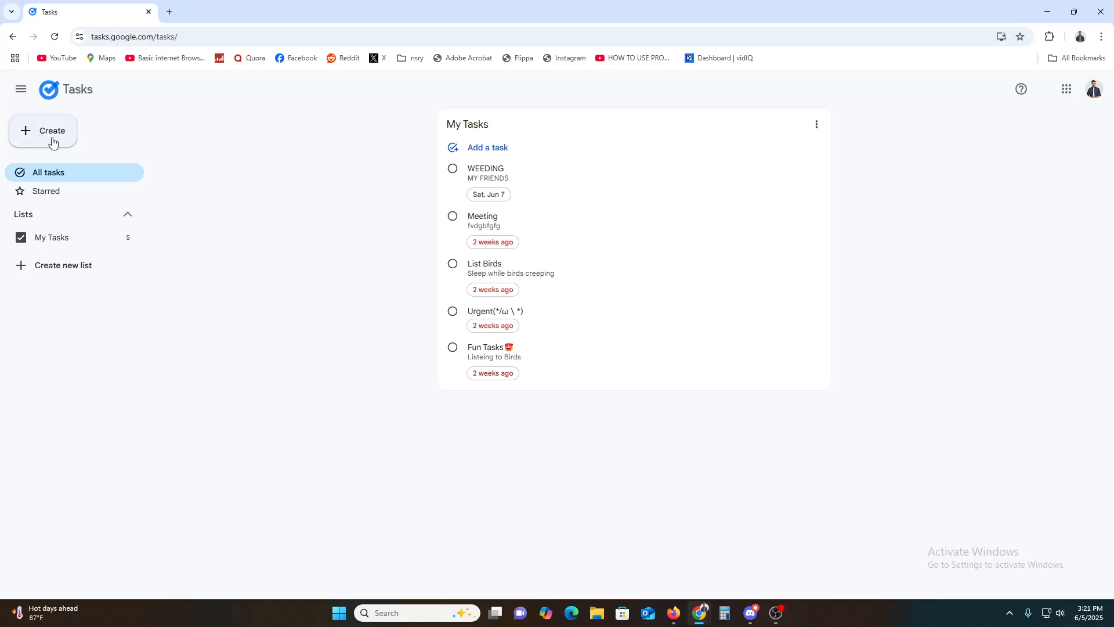
Step: Start a new task with the title "CONTENT"
left_click(41, 131)
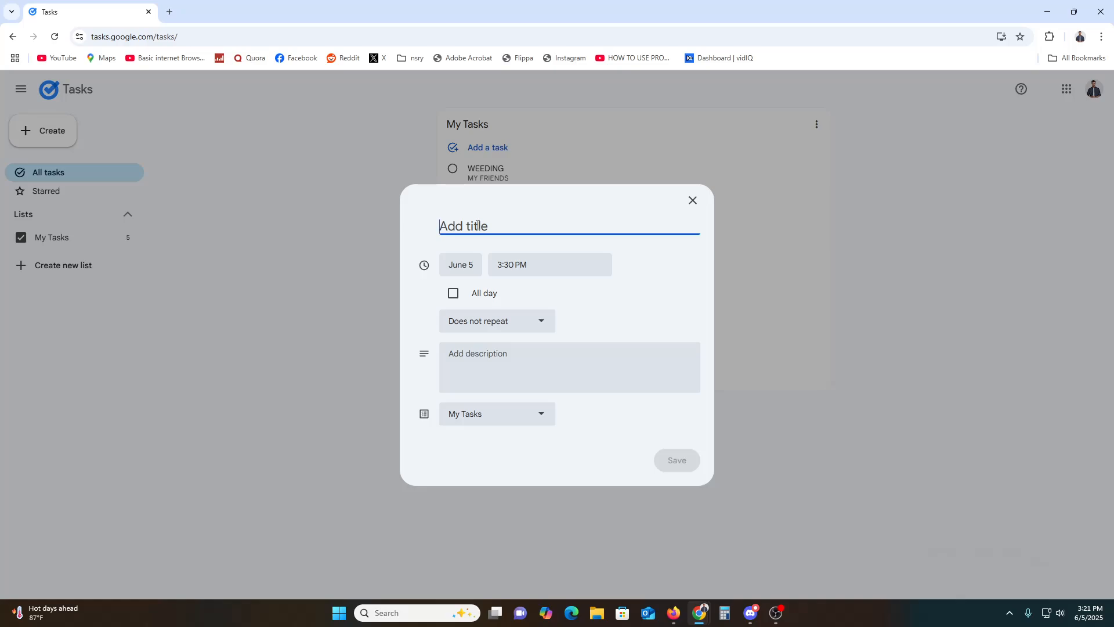
type("CONT")
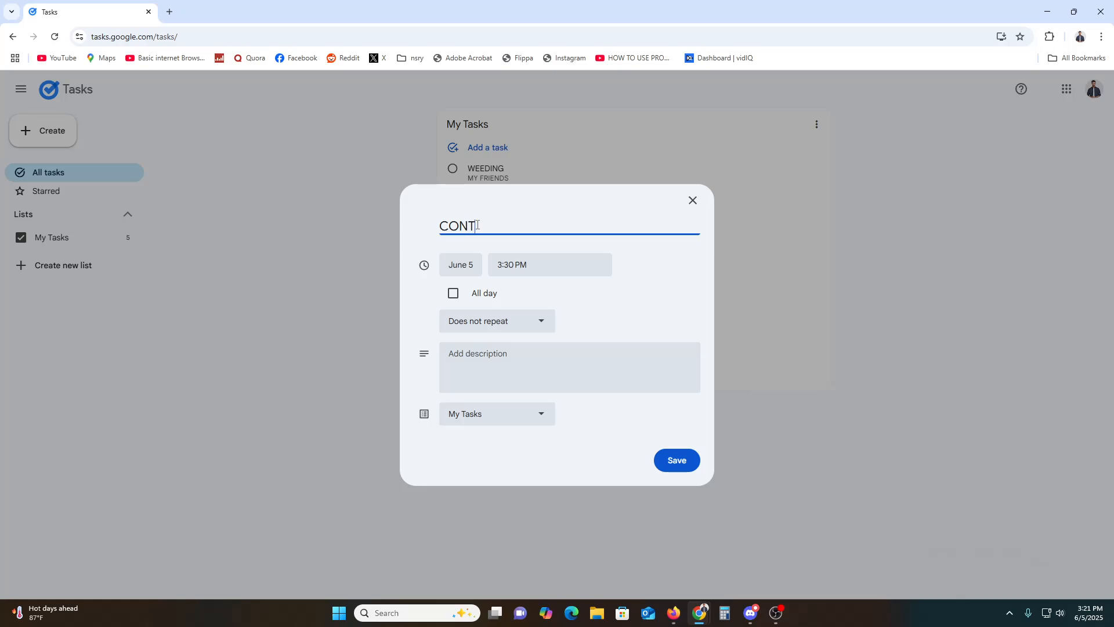
type("ENT")
key("BackSpace")
type("T")
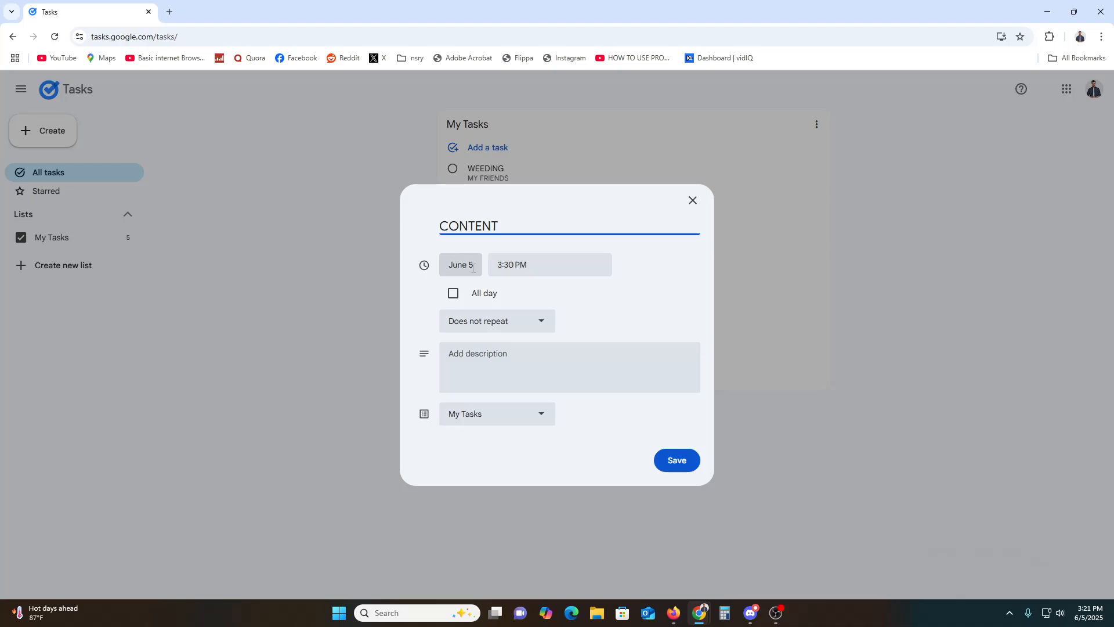
Step: Make the new task all-day without repetition, describe it as "A content on Tech" and save it
left_click(470, 297)
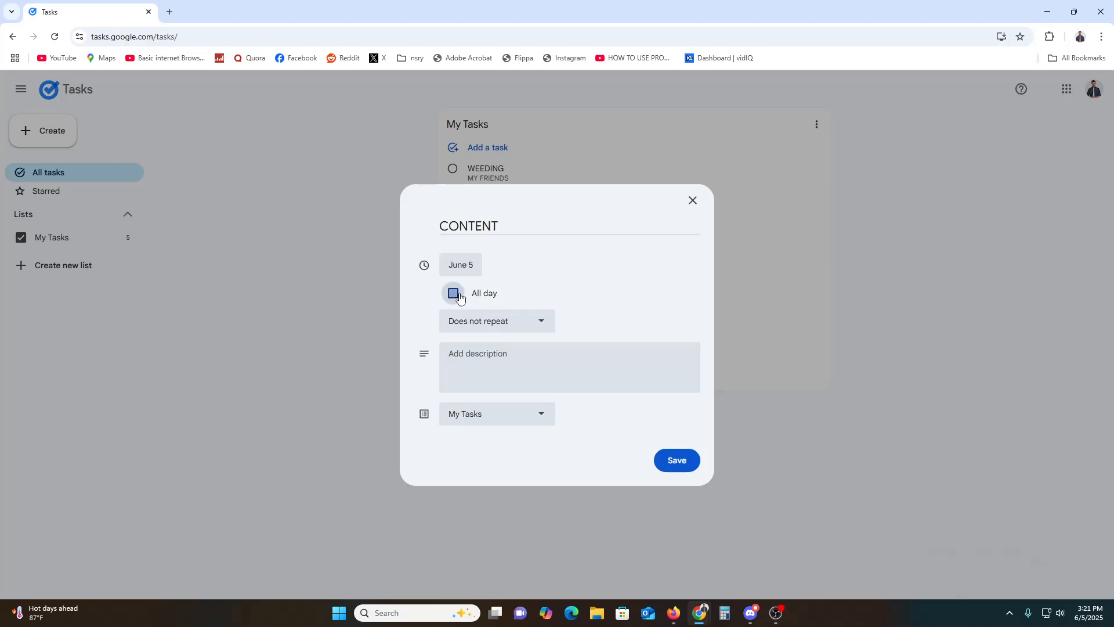
left_click(492, 325)
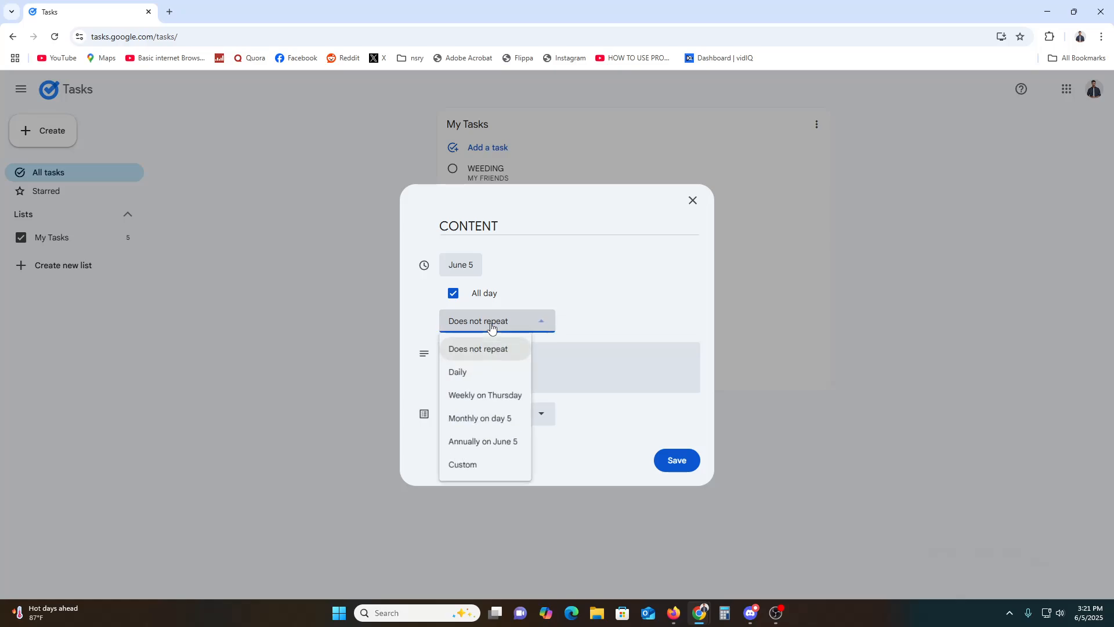
left_click(492, 327)
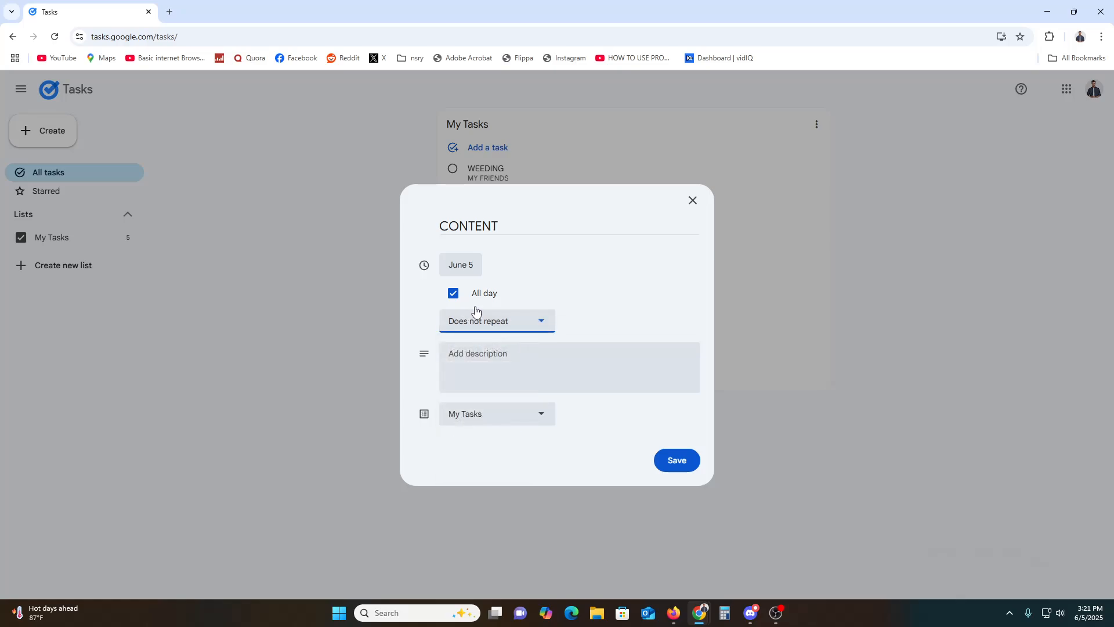
left_click(515, 357)
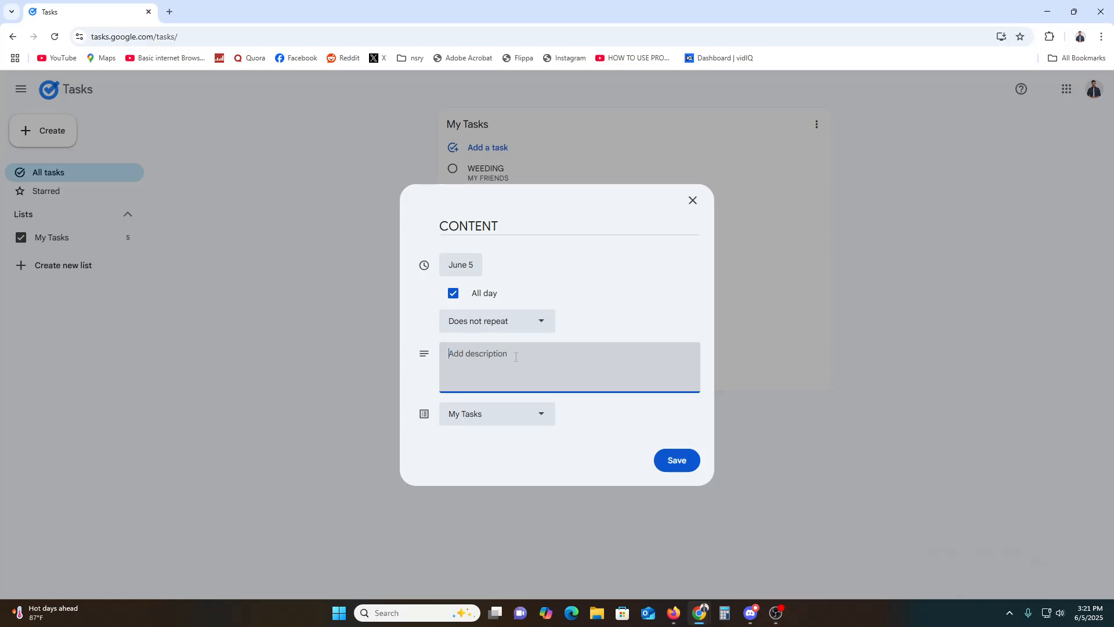
type("A content on Tech")
left_click(684, 465)
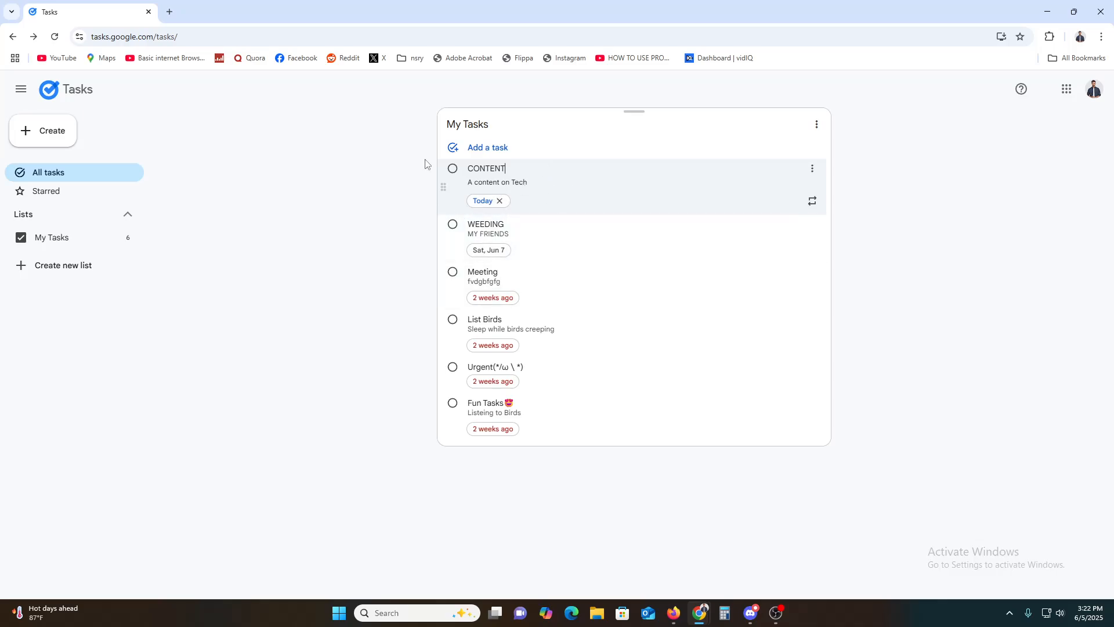
Step: Mark the CONTENT task as completed and restore it from the completed tasks
left_click(453, 169)
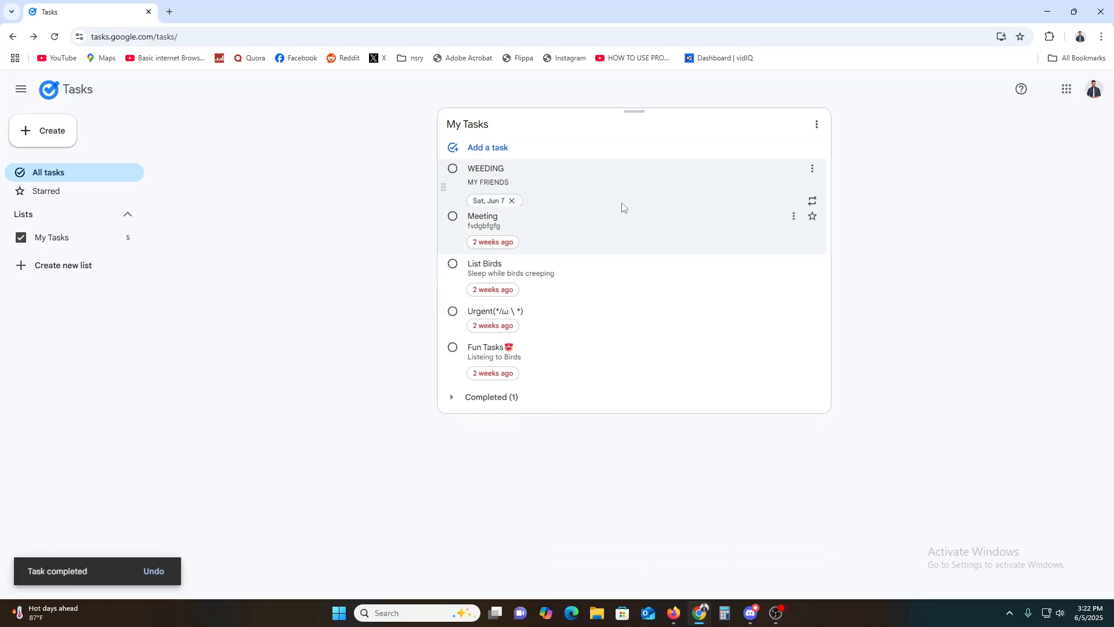
left_click(490, 405)
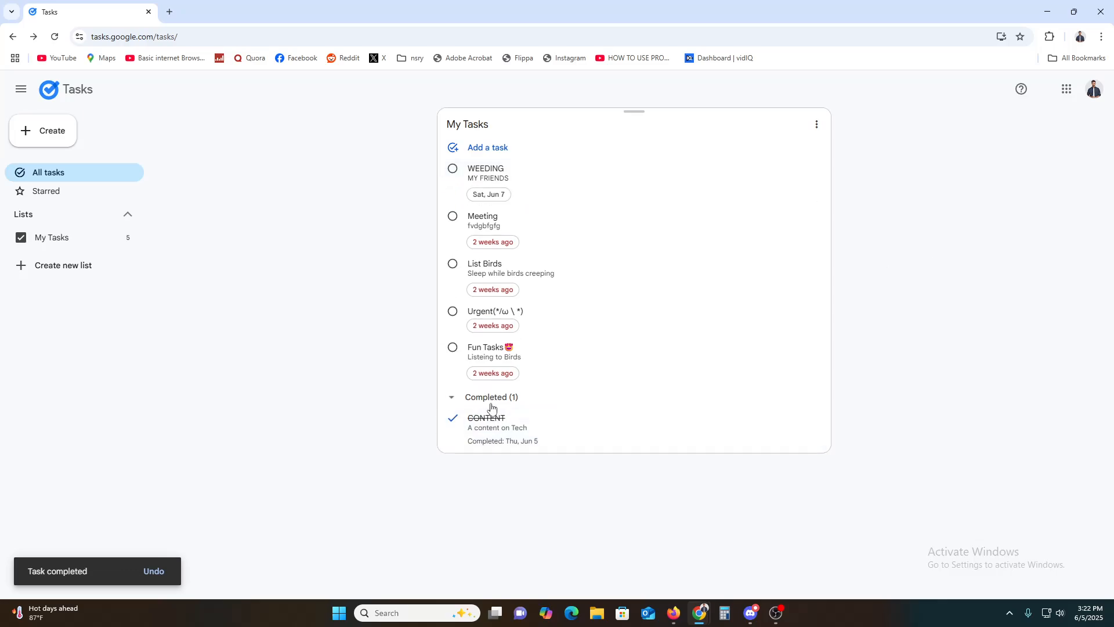
left_click(452, 418)
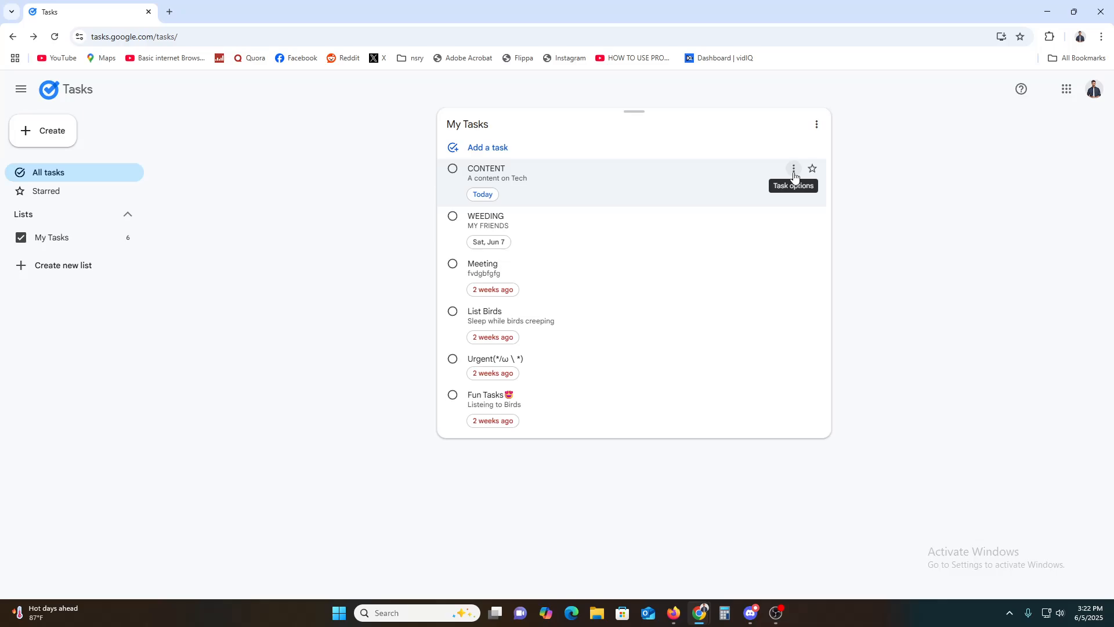
Step: Add a subtask titled "TESK MANGMENT FOR BEGGINERS" with the details "DEMO" under the CONTENT task
left_click(793, 170)
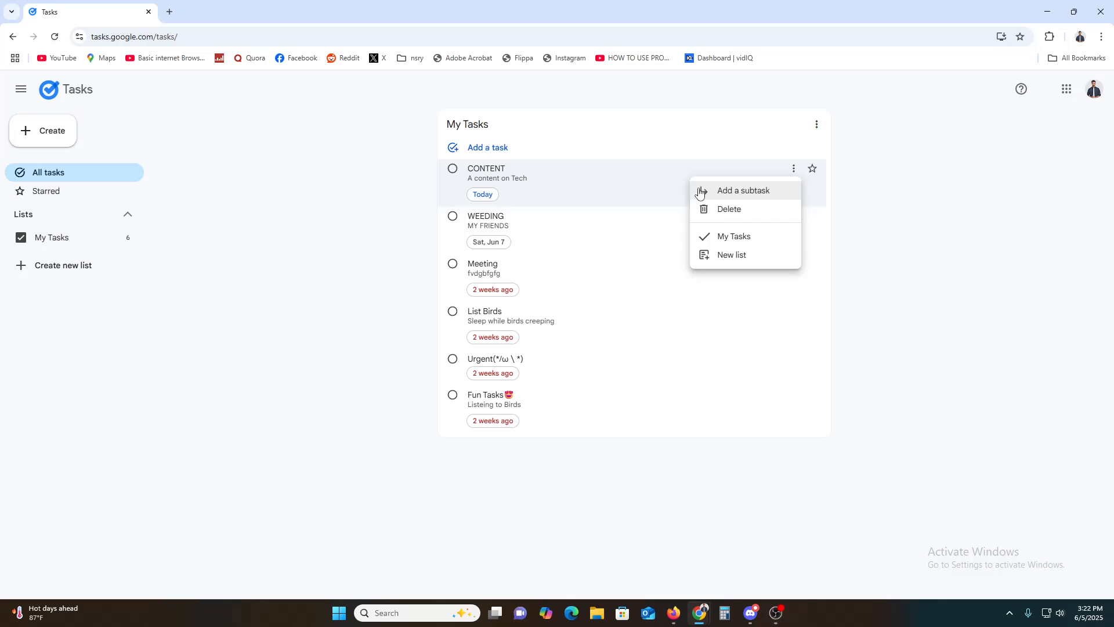
left_click(751, 193)
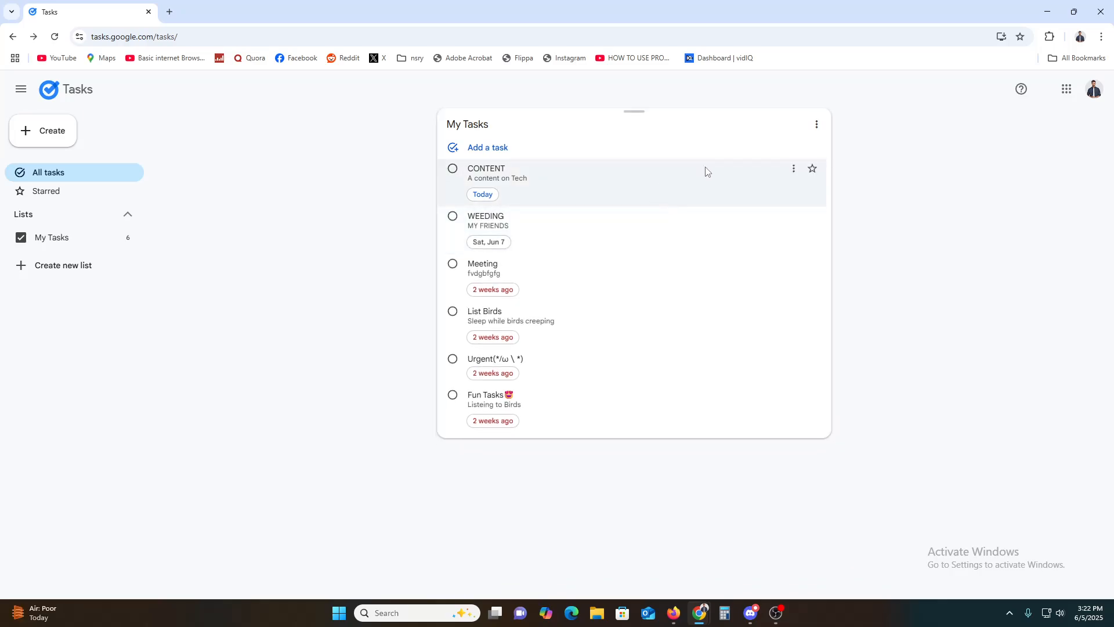
left_click(793, 170)
left_click(759, 196)
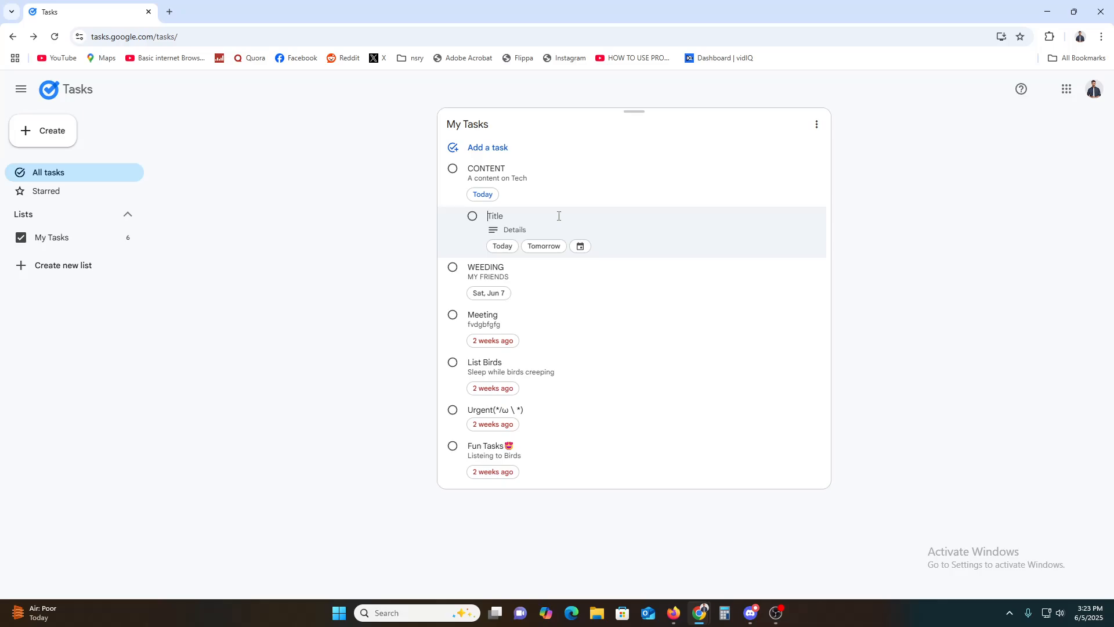
type("TESK MANGMENT FOR BEGGINER")
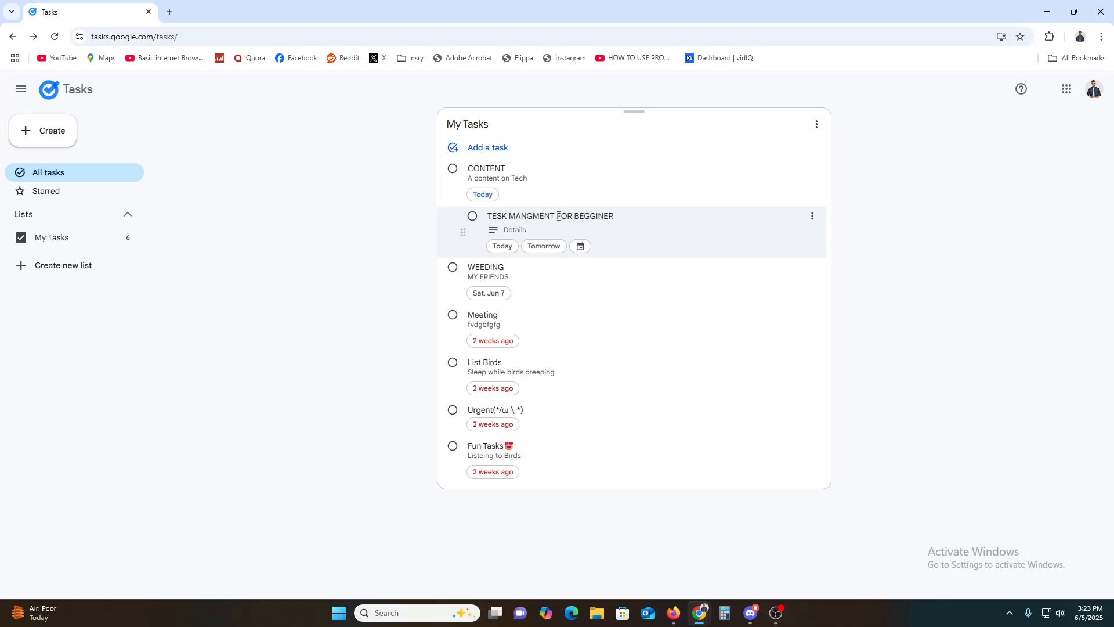
type("S")
left_click(541, 233)
type("DEMO")
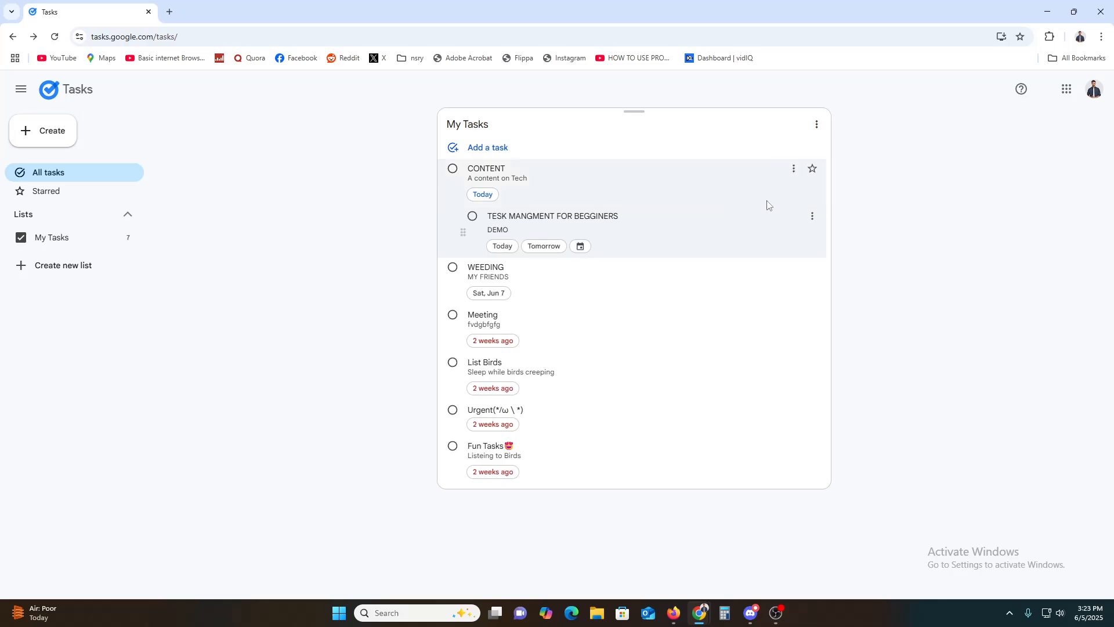
left_click(938, 223)
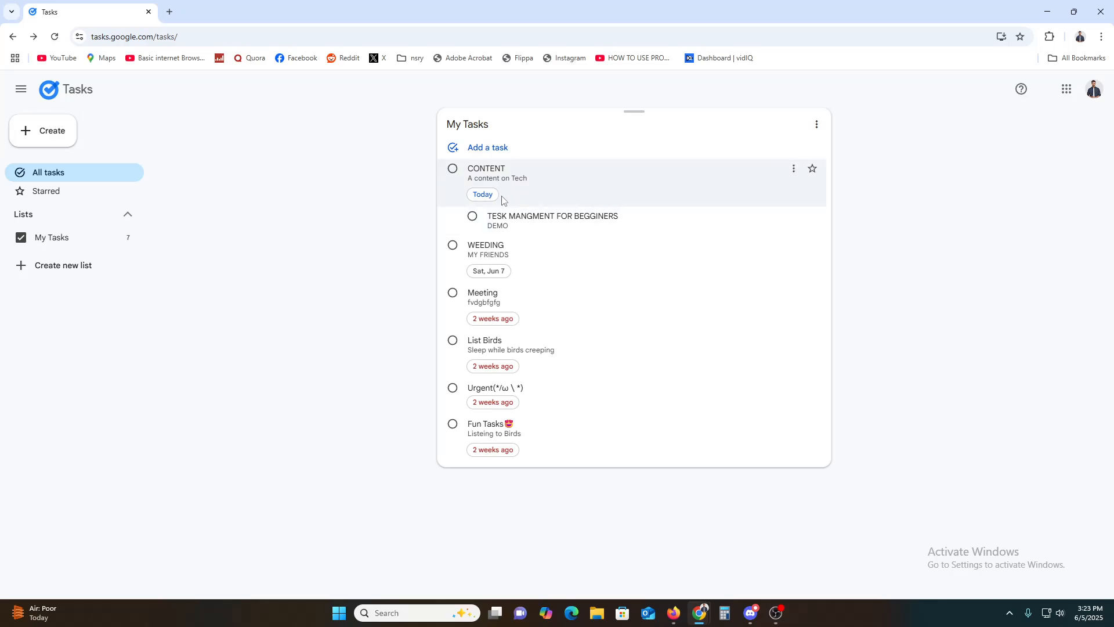
Step: Mark the subtask under CONTENT as completed
left_click(473, 218)
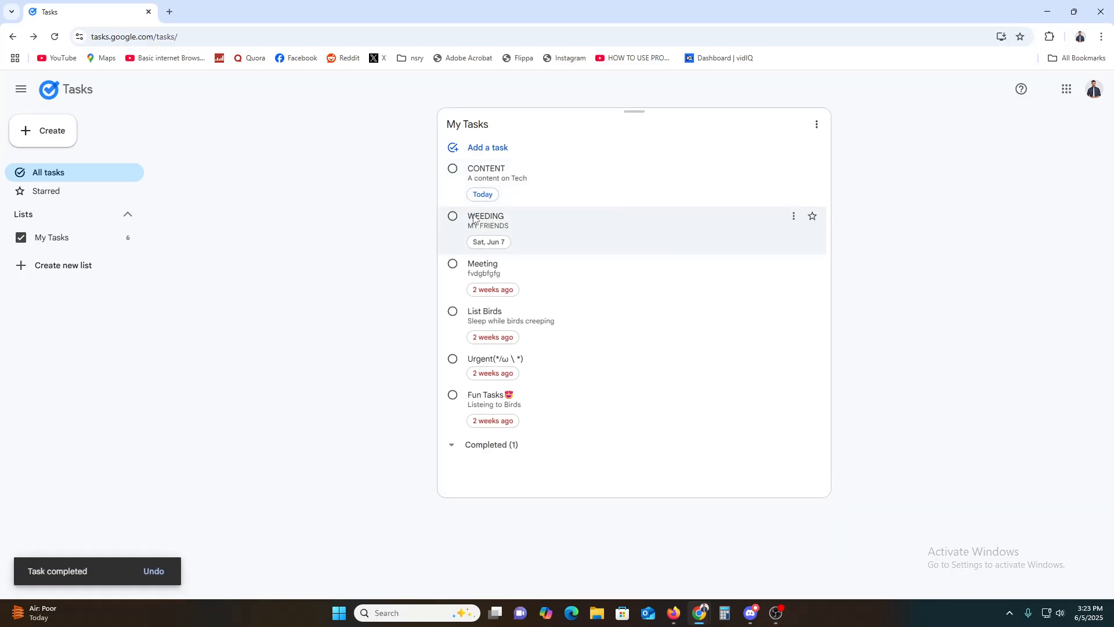
Step: Restore the subtask under the CONTENT task from the completed tasks
left_click(453, 466)
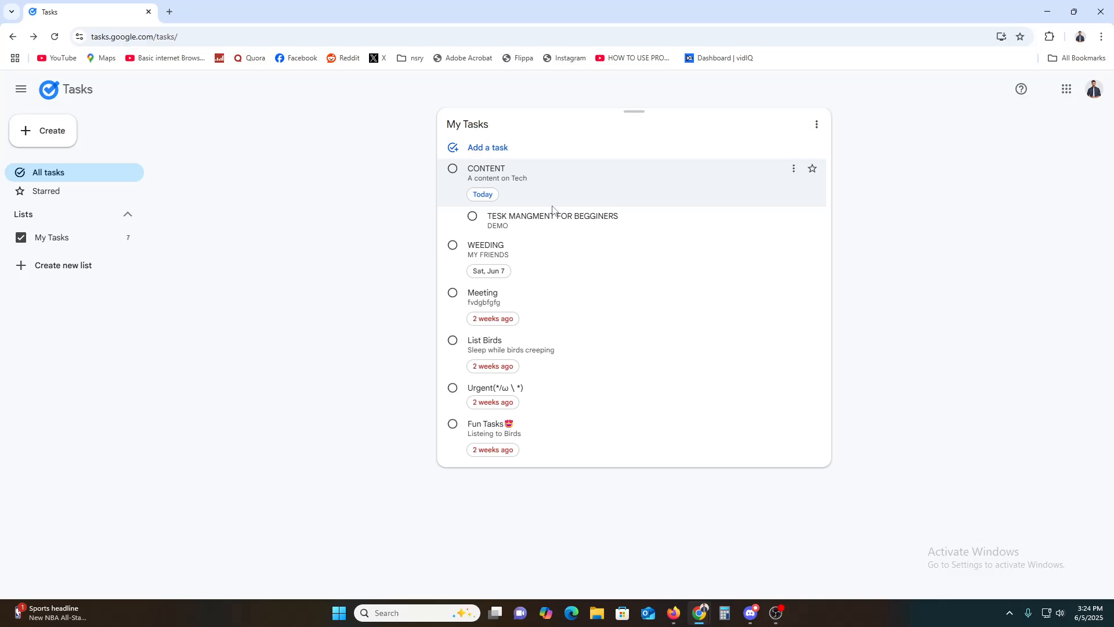
Step: Search for "calender" in a new tab, open Google Calendar, and close and reopen its Tasks side panel
left_click(170, 11)
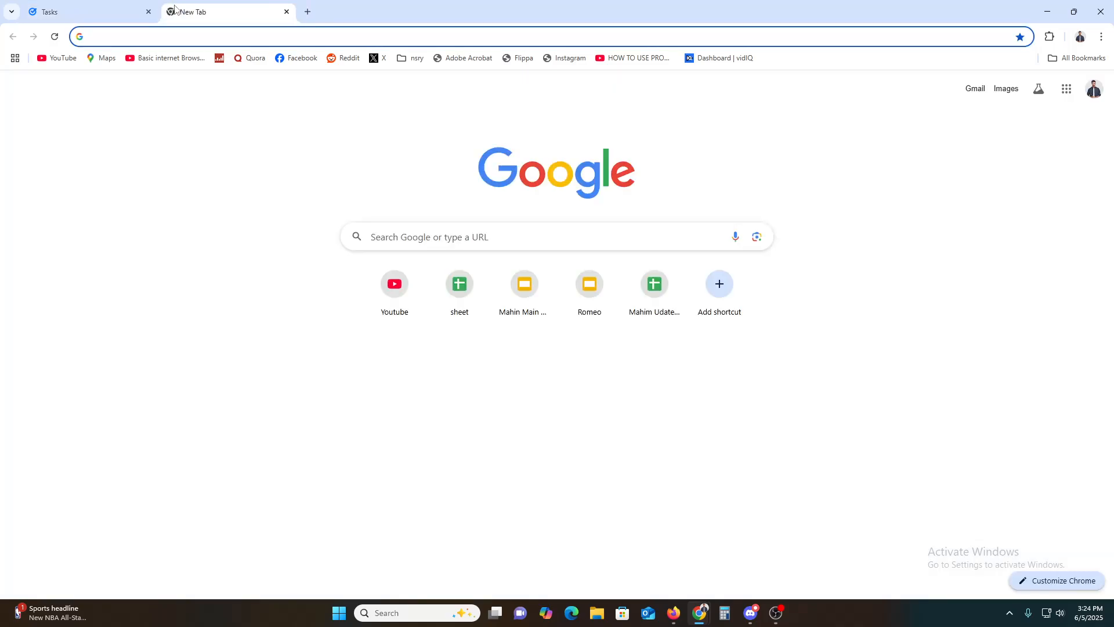
type("calender")
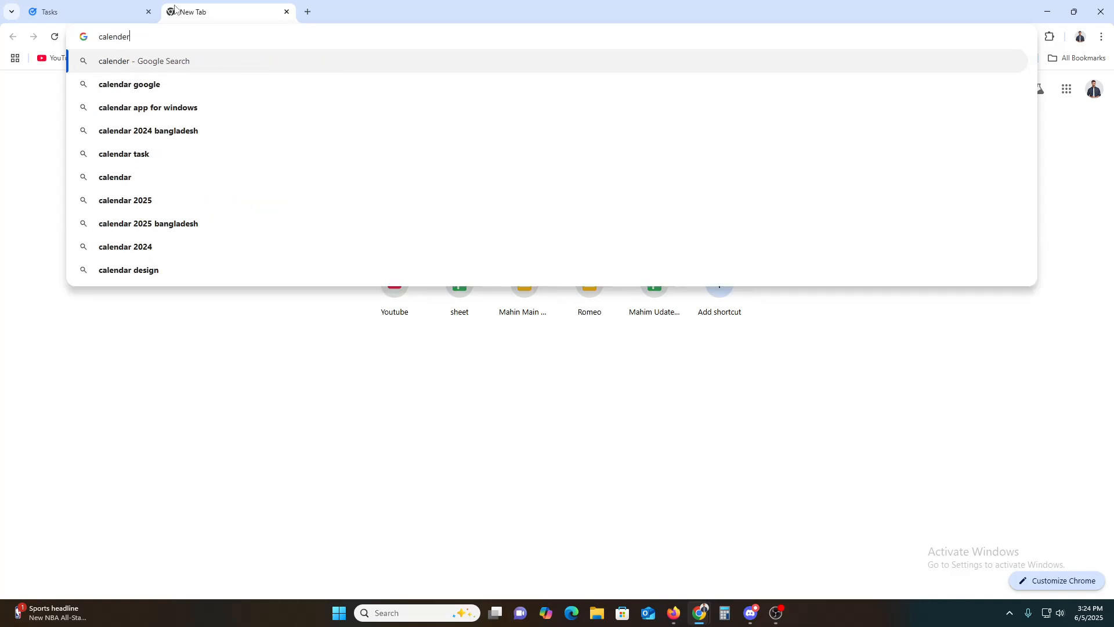
key("Return")
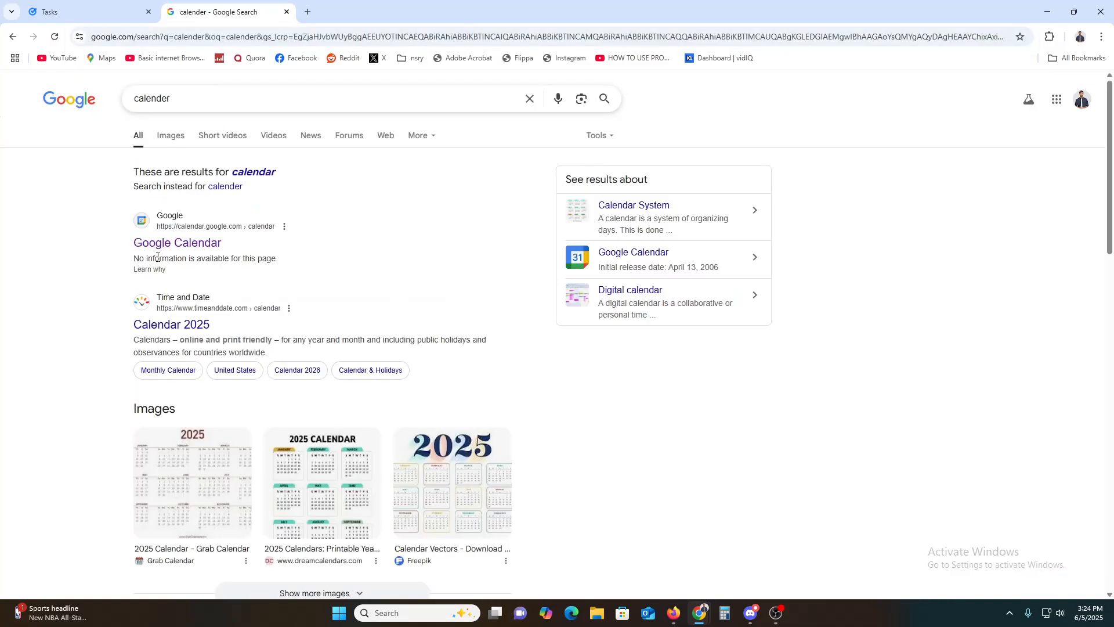
left_click(176, 246)
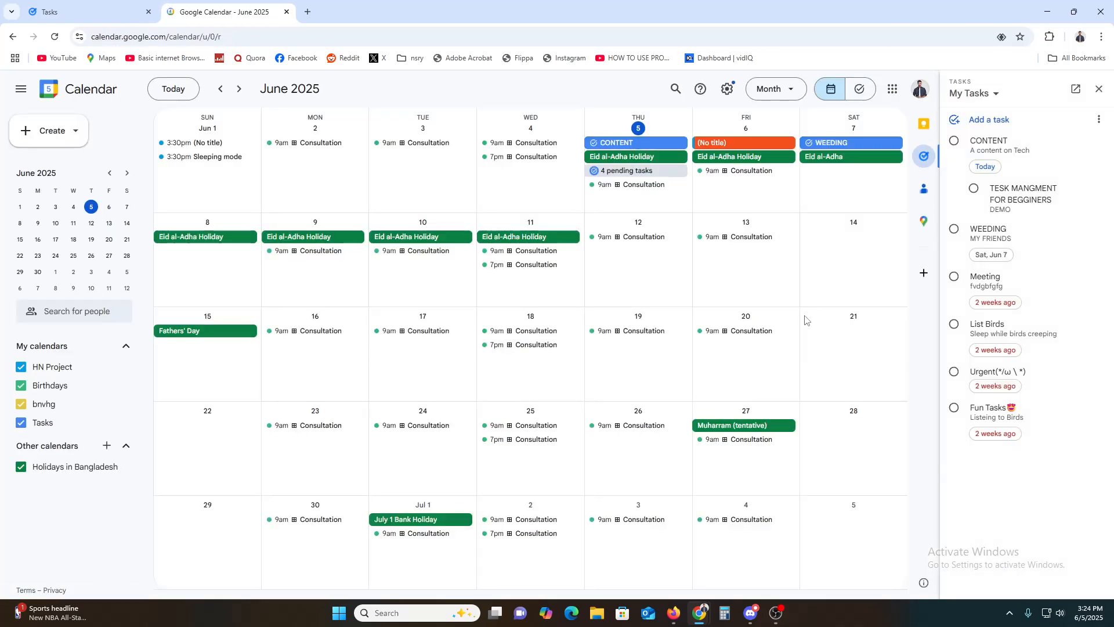
left_click(1098, 89)
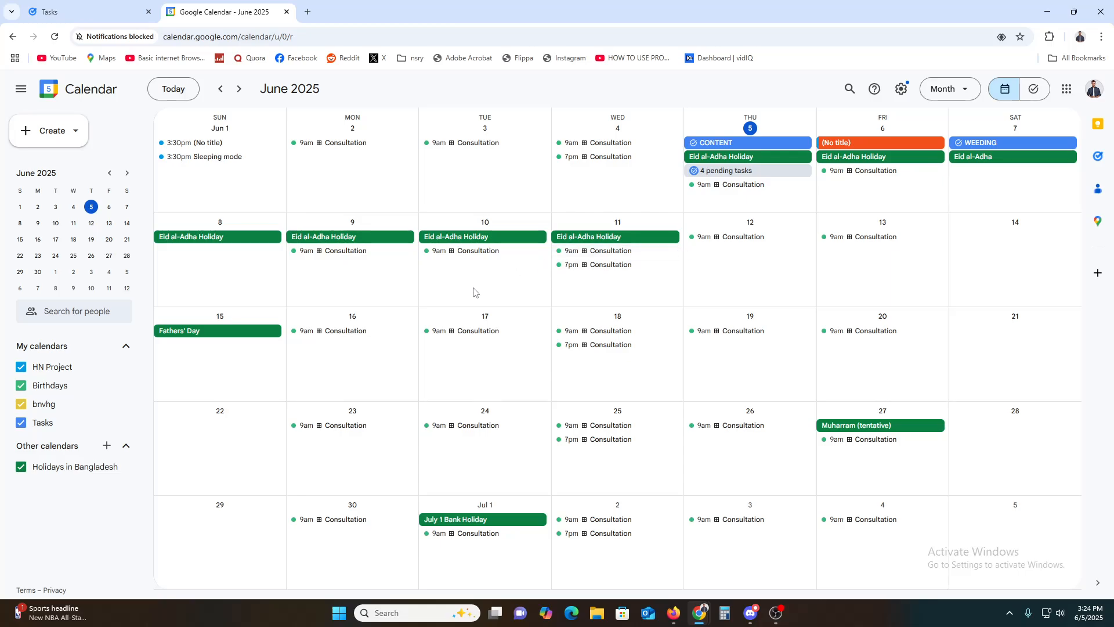
left_click(1102, 158)
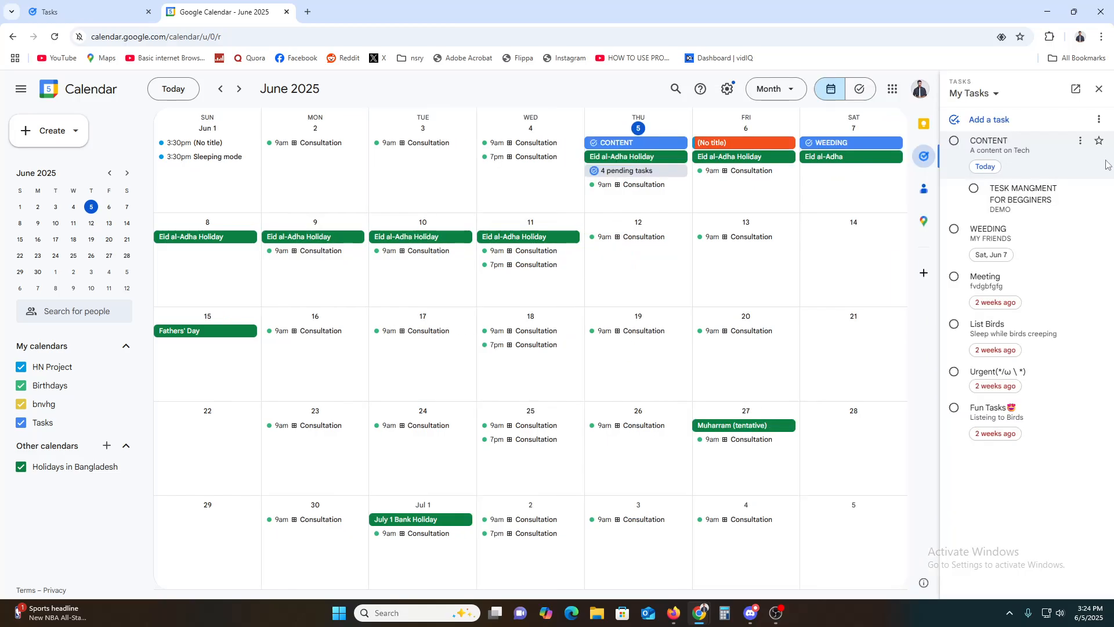
Step: Add a task titled "BIRTHDAY" to My Tasks with the person's name as details and tomorrow as the due date
left_click(1004, 120)
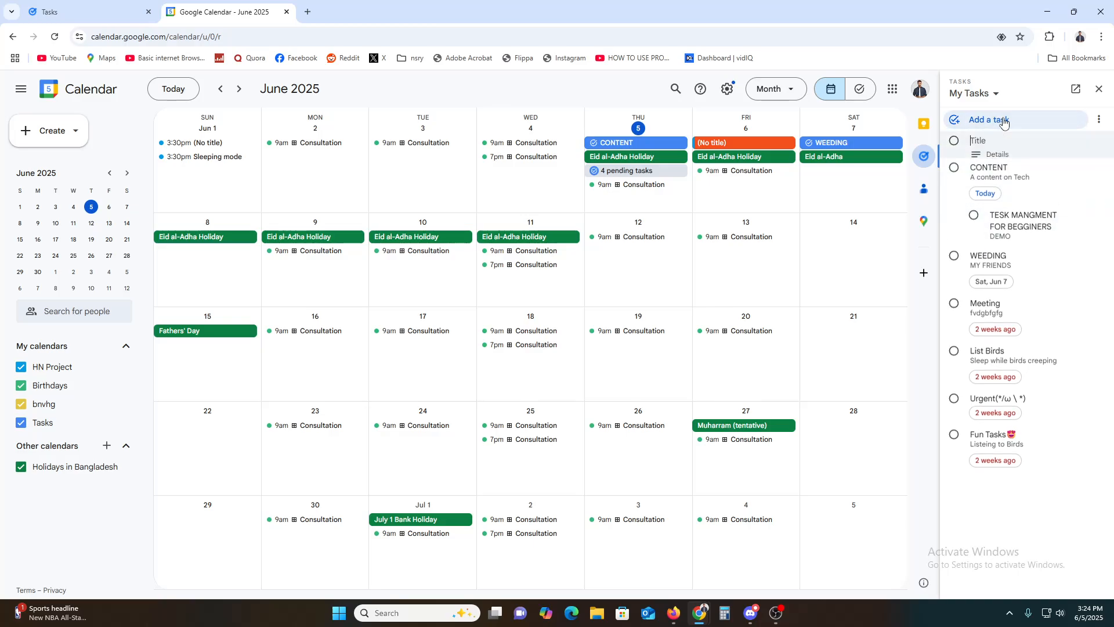
type("WE")
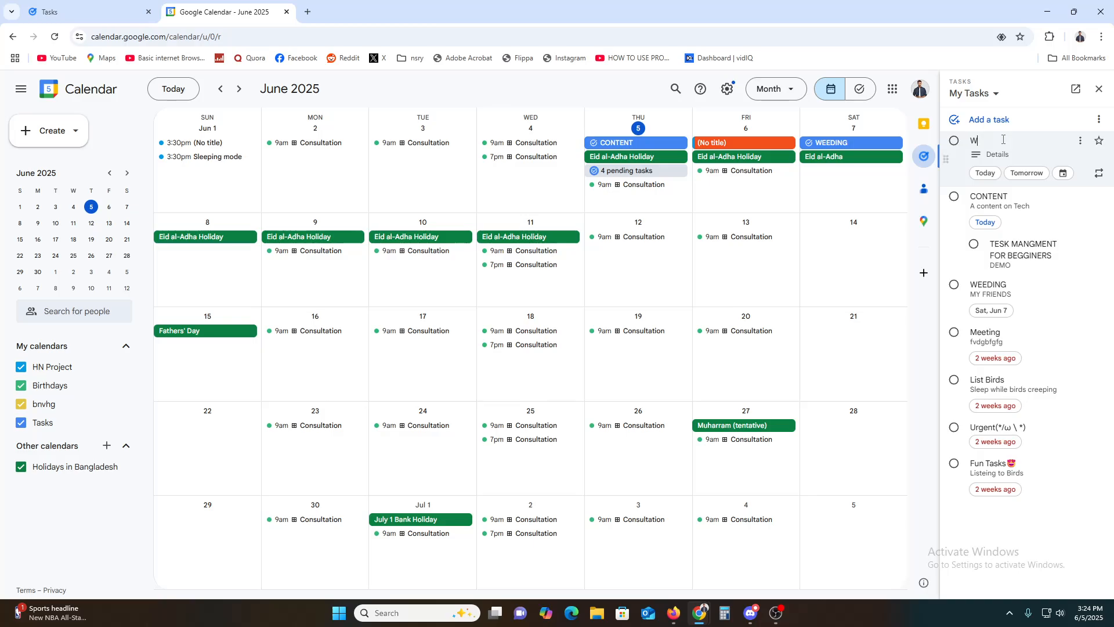
key("BackSpace")
key("BackSpace")
type("BIRTHDAY")
left_click(1011, 157)
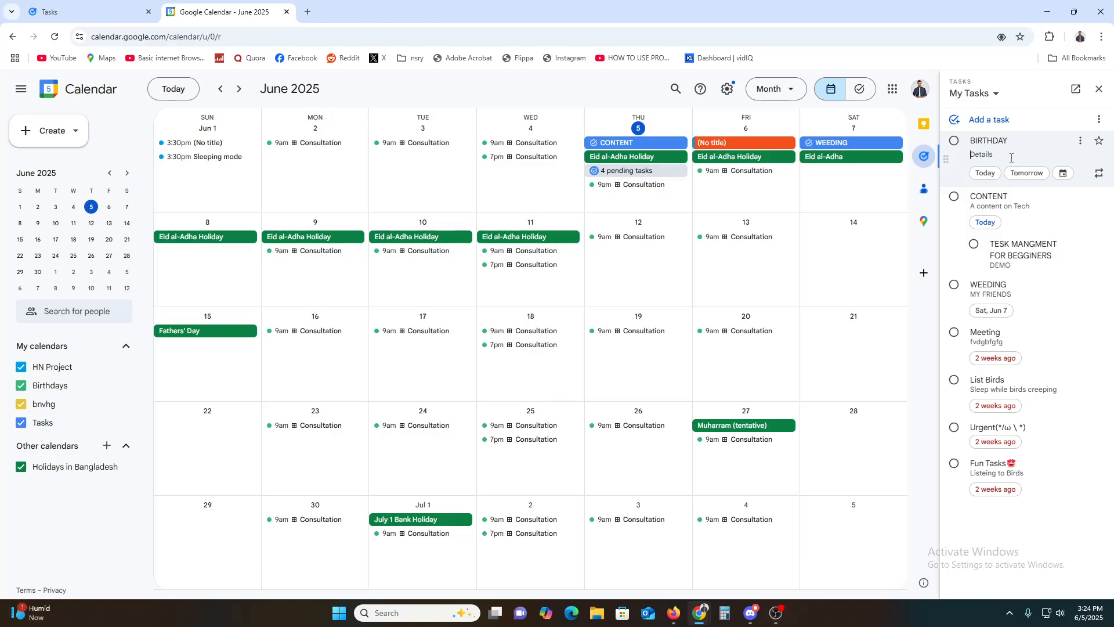
type("MAHIM")
left_click(1032, 174)
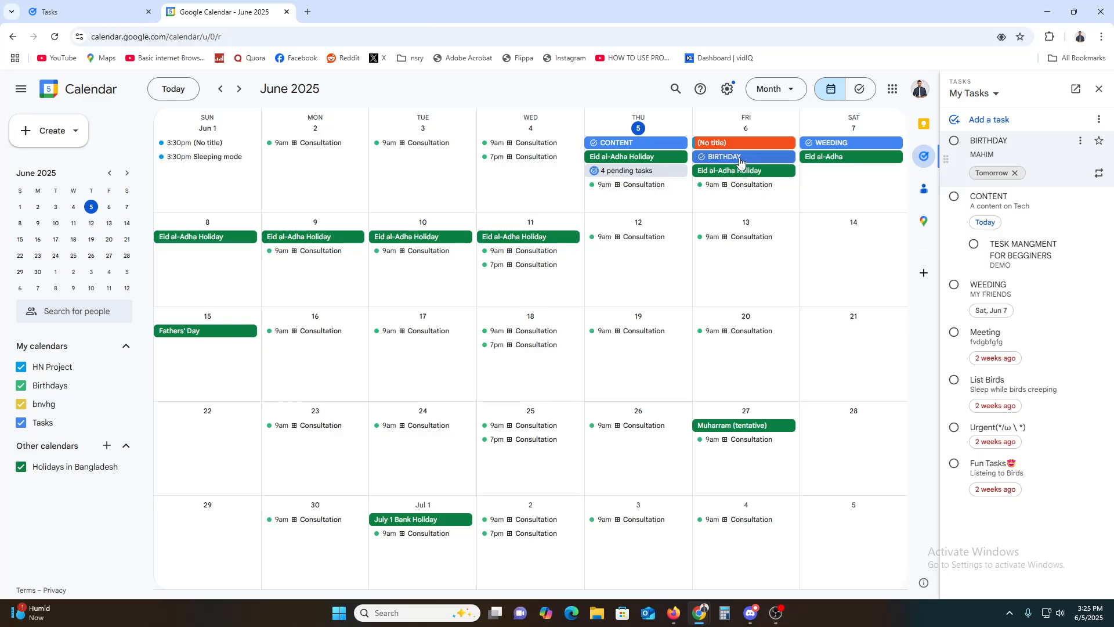
Step: Move the BIRTHDAY task on the calendar from June 6 to June 13
left_click_drag(708, 158, 713, 162)
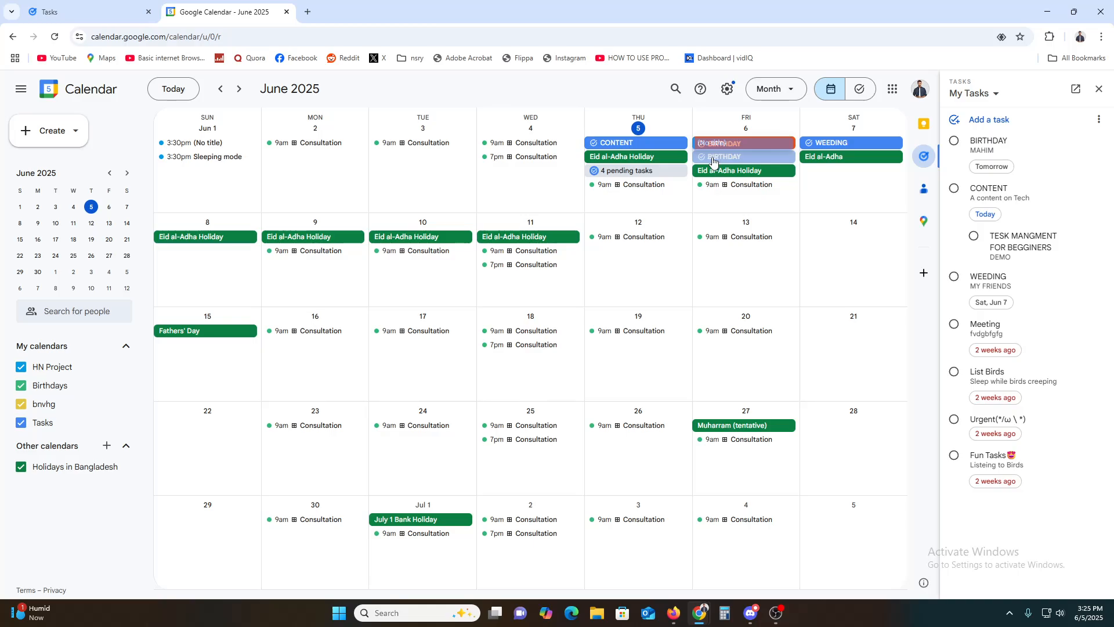
left_click_drag(713, 162, 713, 244)
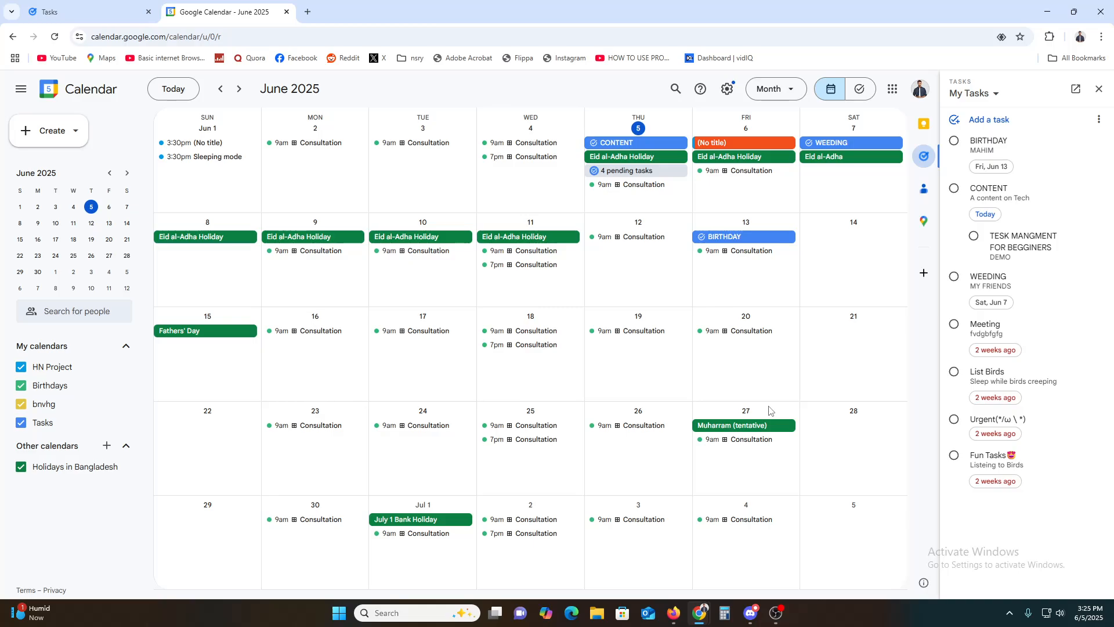
Step: Open Gmail in a new tab, and close and reopen the Tasks side panel beside the inbox
left_click(308, 11)
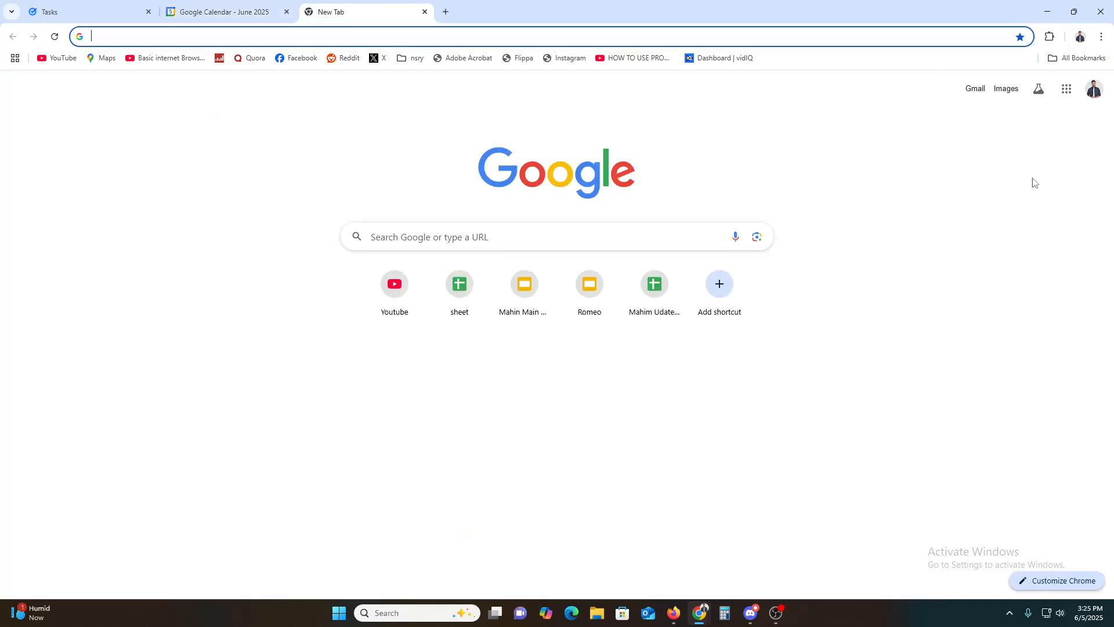
left_click(974, 88)
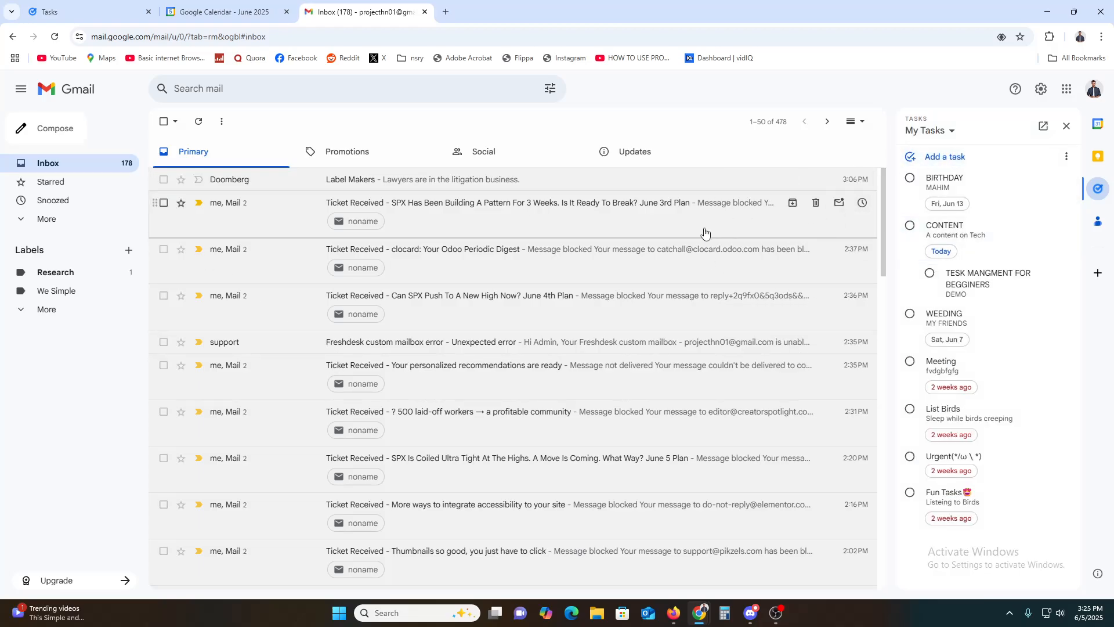
left_click(1066, 126)
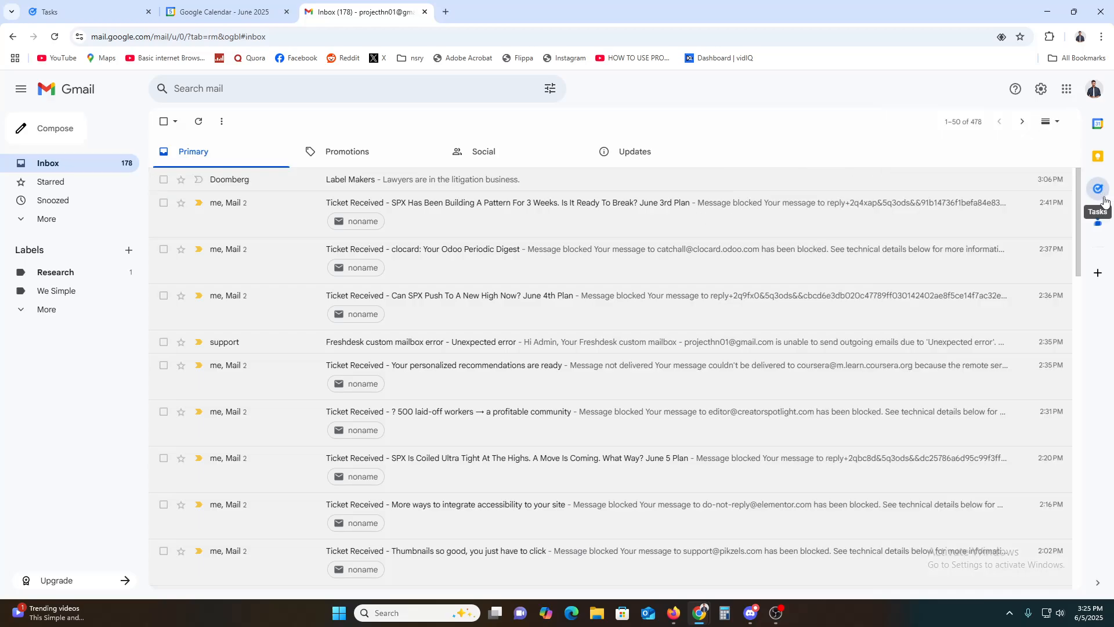
left_click(1098, 189)
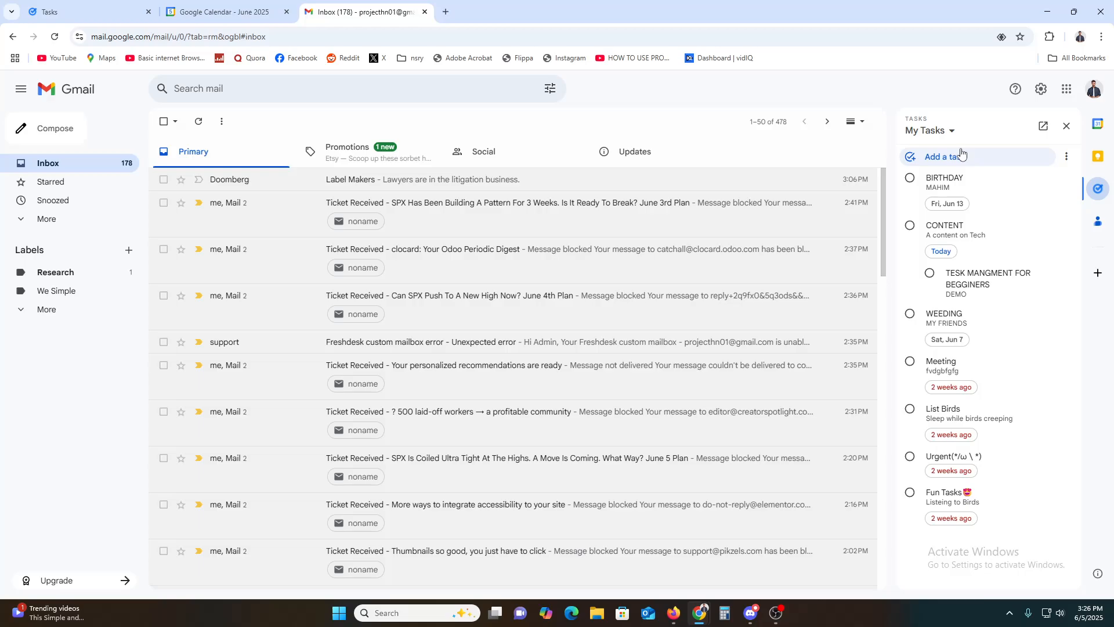
Step: Switch back to Google Tasks by way of Google Calendar and view the sorting and management options of the My Tasks list
left_click(224, 12)
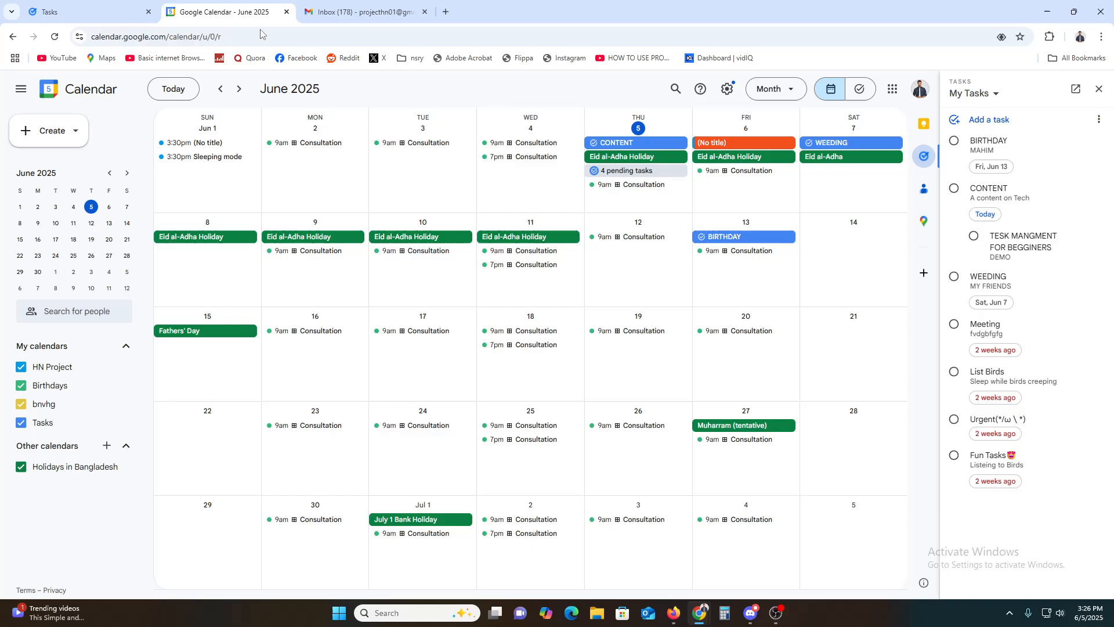
left_click(89, 6)
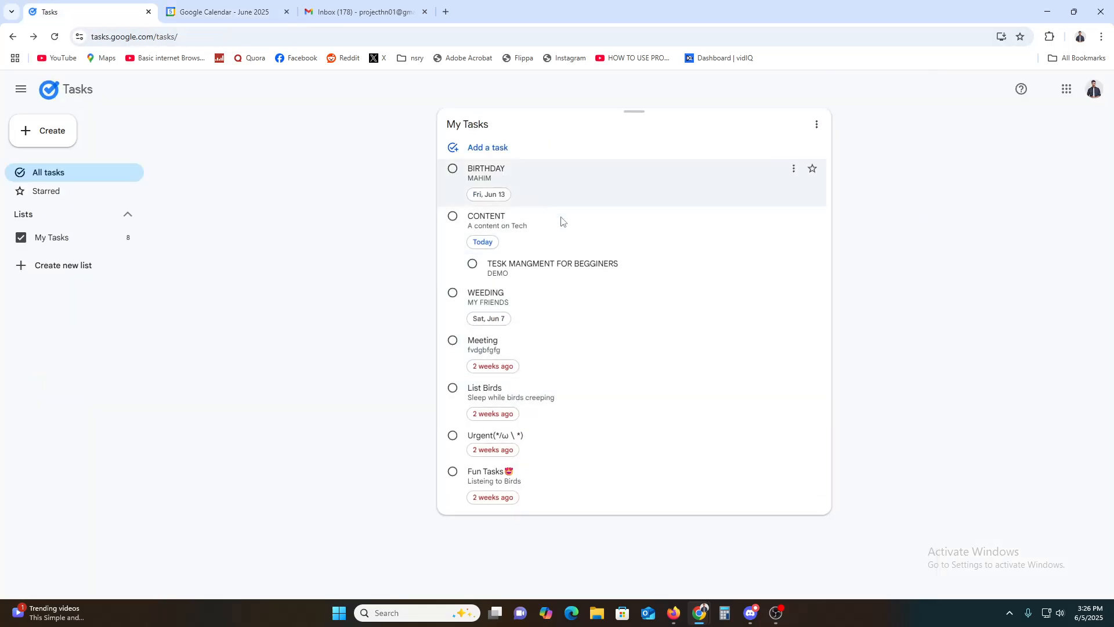
left_click(564, 239)
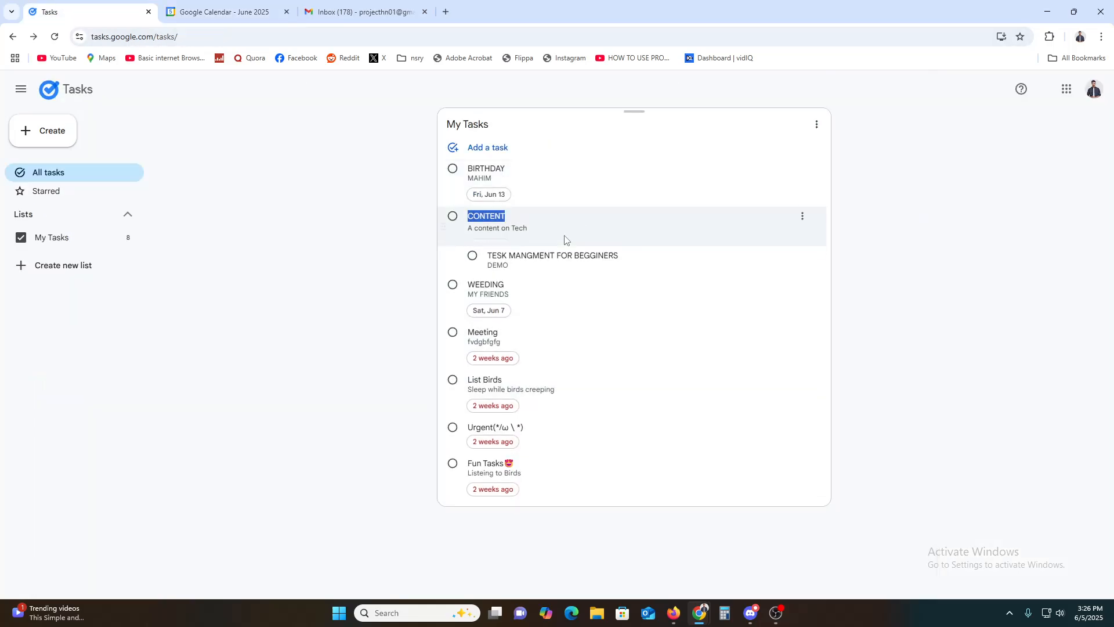
left_click(654, 153)
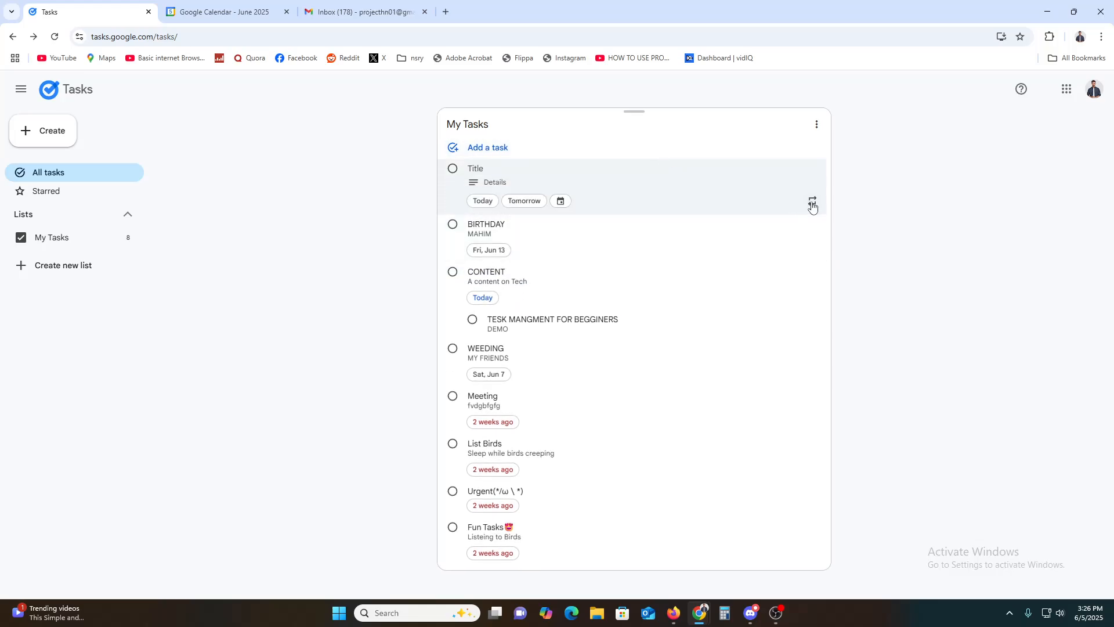
left_click(816, 124)
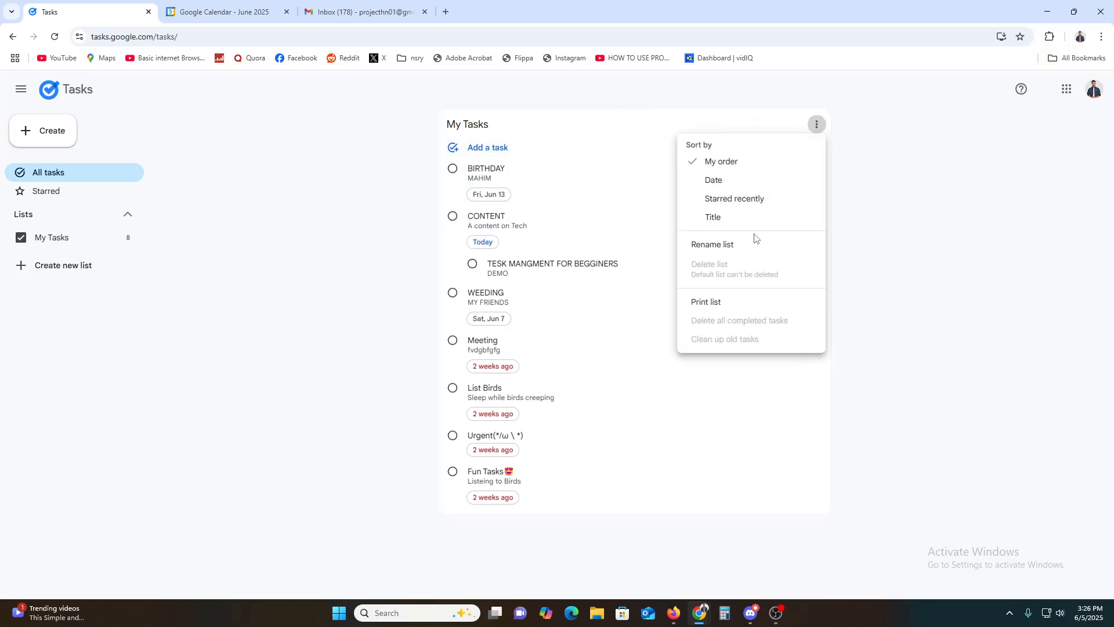
left_click(502, 146)
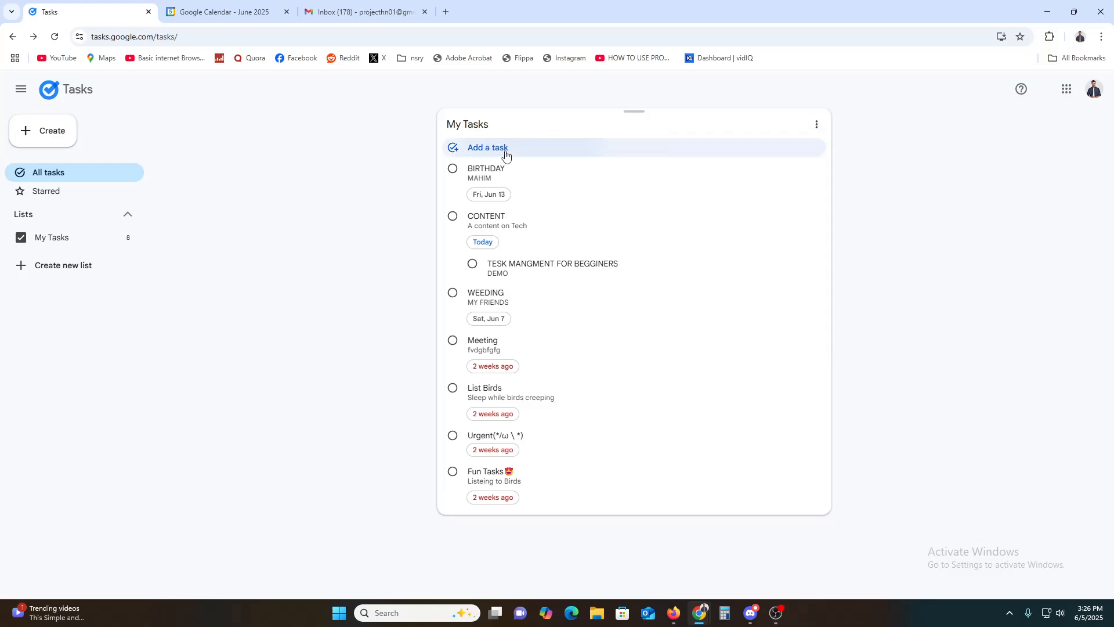
Step: Start a blank task in My Tasks, view its date, time and repeat options, and dismiss them without setting any
left_click(504, 148)
left_click(562, 199)
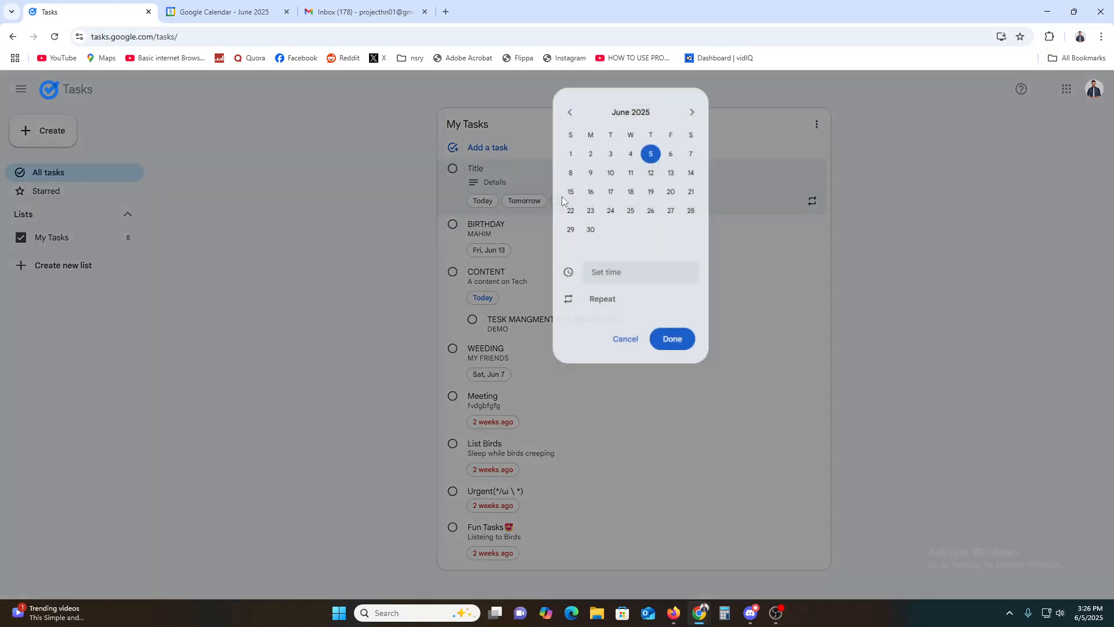
left_click(764, 206)
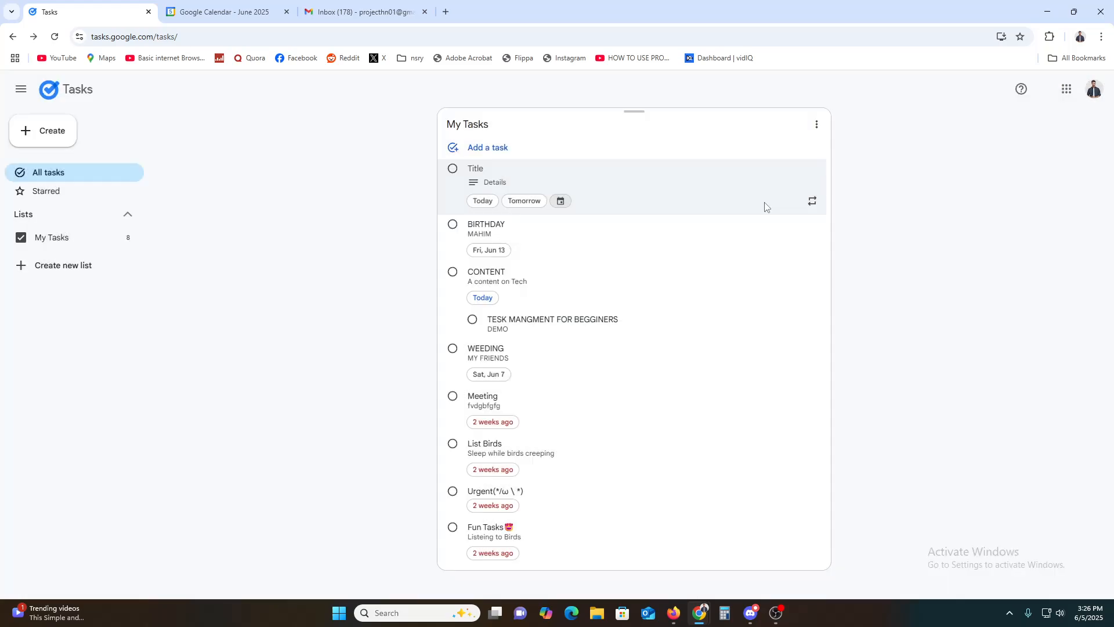